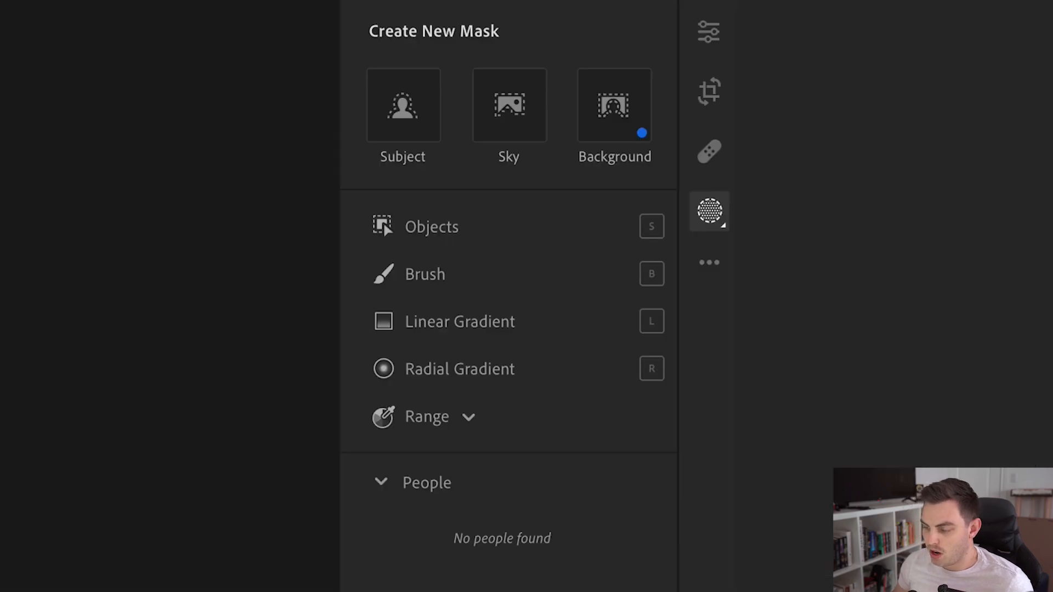
# - Create a Color Range mask by sampling the green water near the shore
pyautogui.click(960, 171)
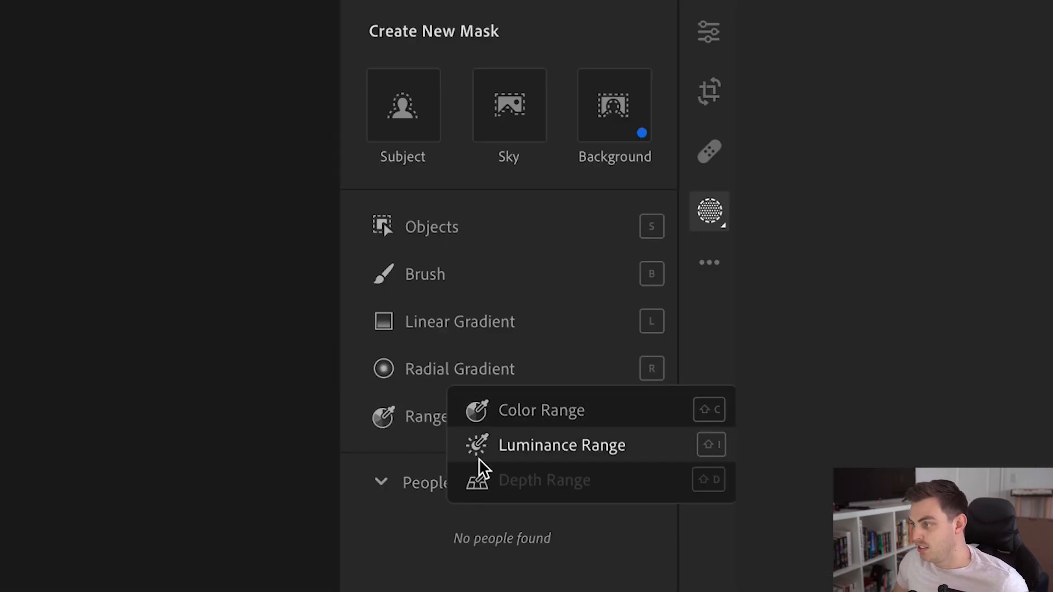
pyautogui.click(519, 420)
pyautogui.click(565, 403)
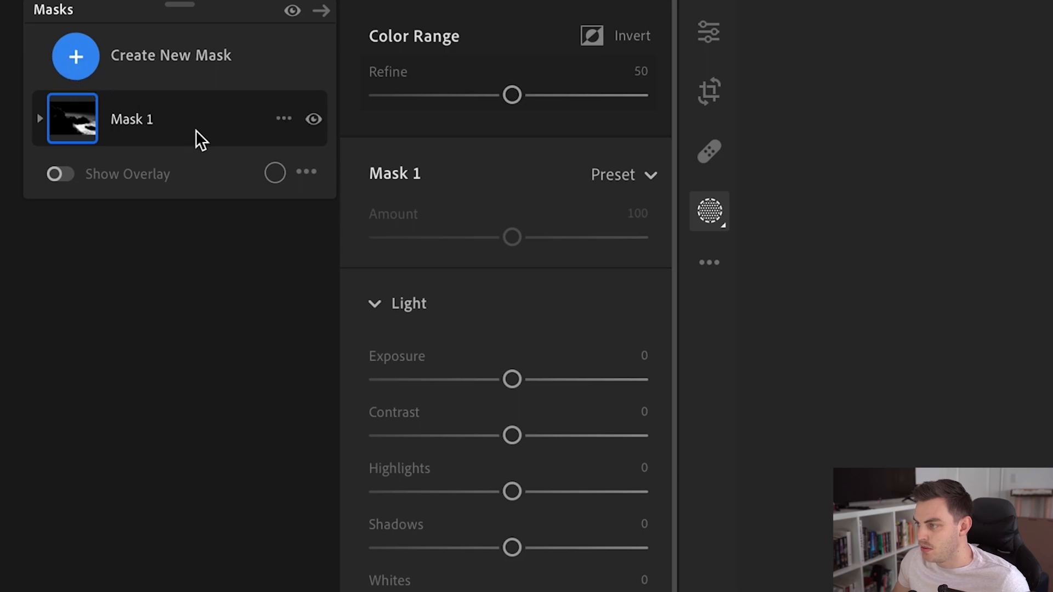
pyautogui.click(165, 132)
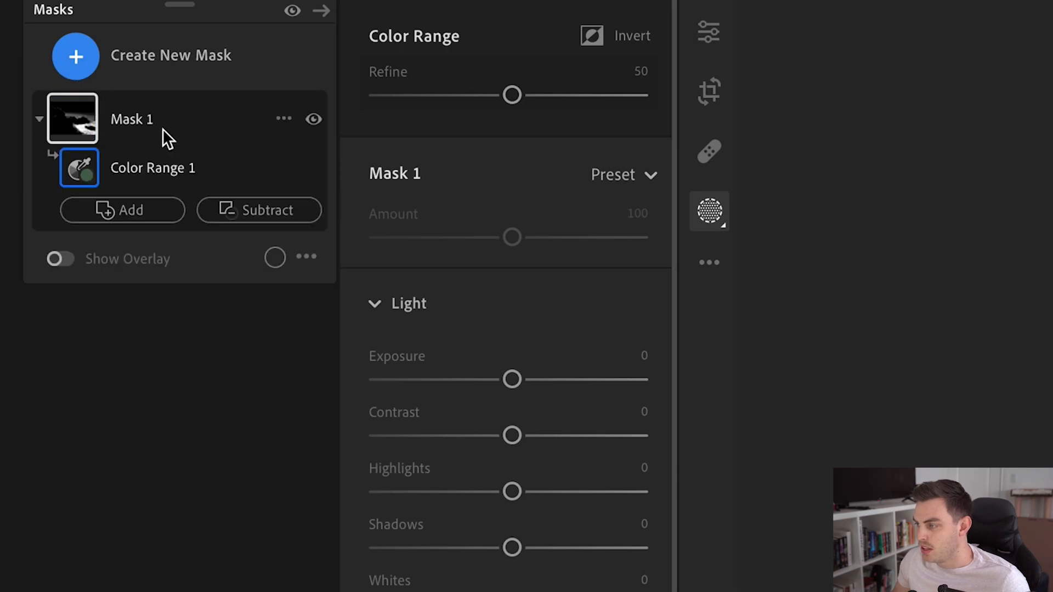
# - Subtract a wide radial gradient over the near-shore water from Mask 1 and tilt it slightly clockwise
pyautogui.click(259, 211)
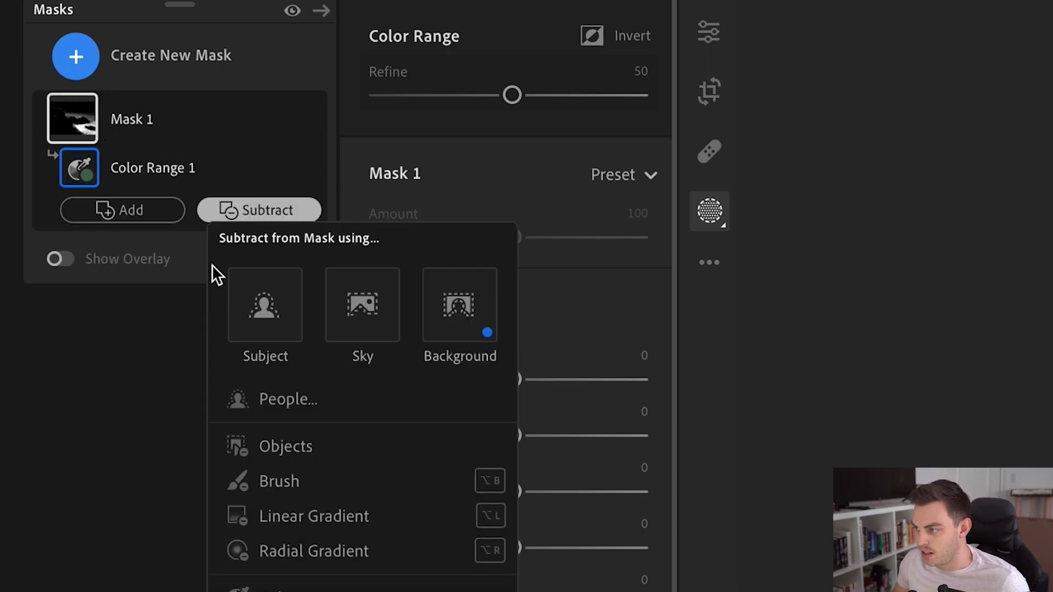
pyautogui.click(351, 551)
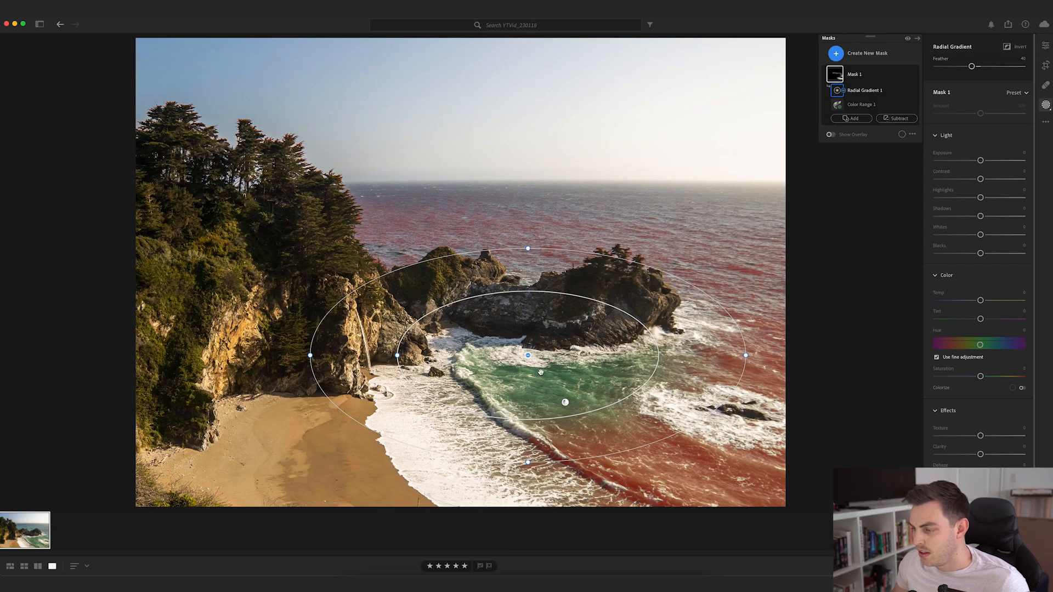
pyautogui.moveTo(541, 387); pyautogui.dragTo(649, 434)
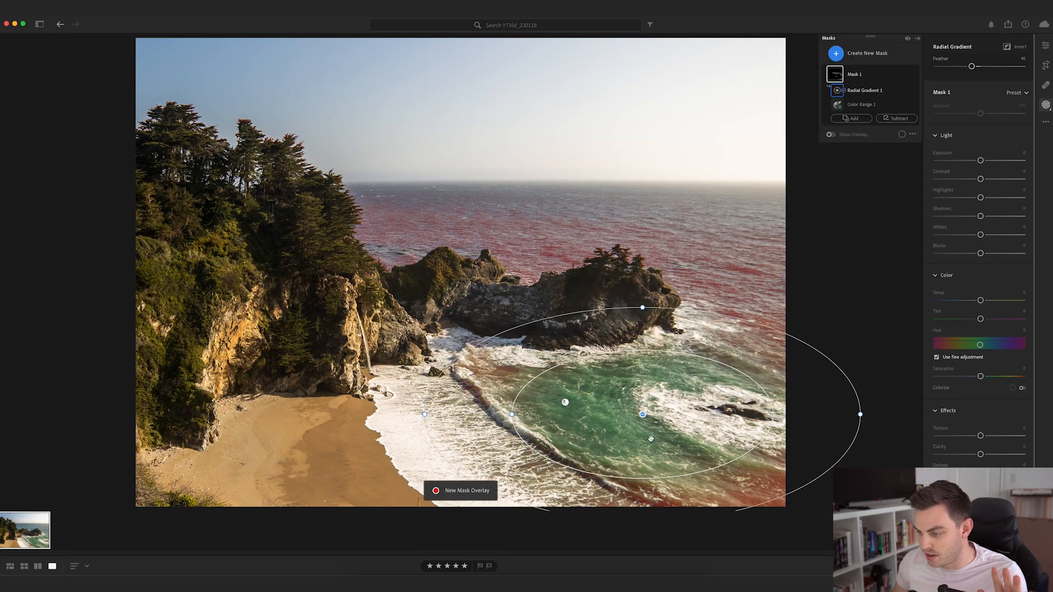
pyautogui.moveTo(644, 304); pyautogui.dragTo(661, 305)
# - Invert the subtracted radial gradient, then shift and widen it so Mask 1 covers only the water in the cove
pyautogui.click(905, 90)
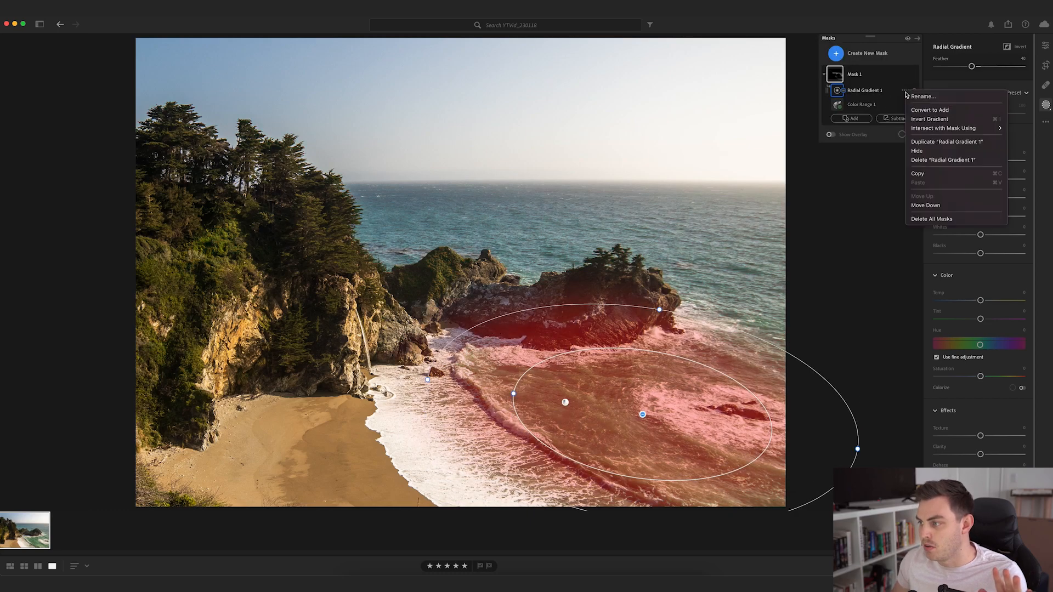
pyautogui.click(927, 119)
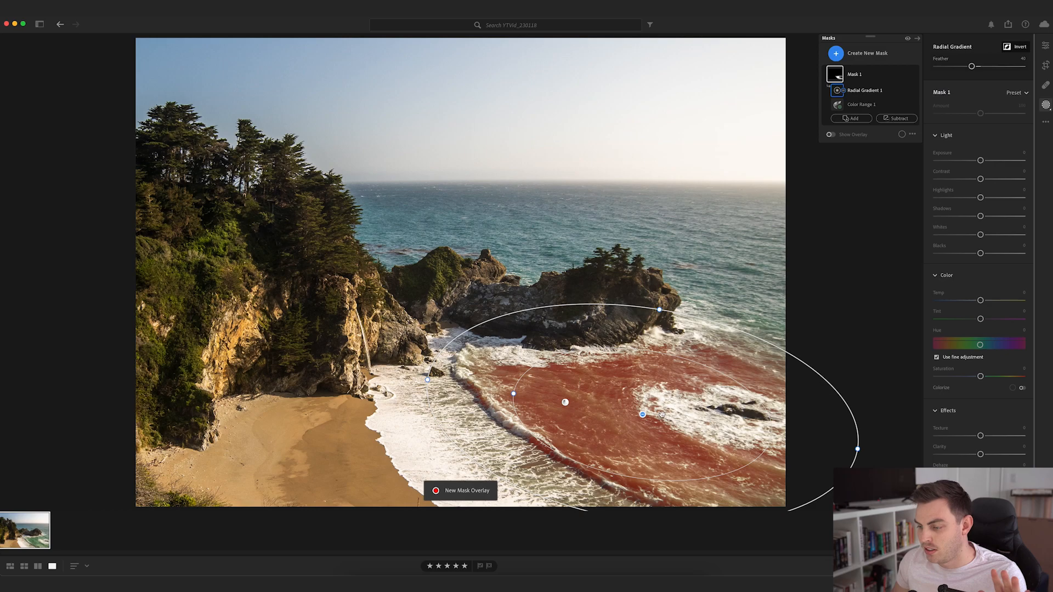
pyautogui.moveTo(658, 309); pyautogui.dragTo(662, 292)
pyautogui.moveTo(673, 459); pyautogui.dragTo(646, 450)
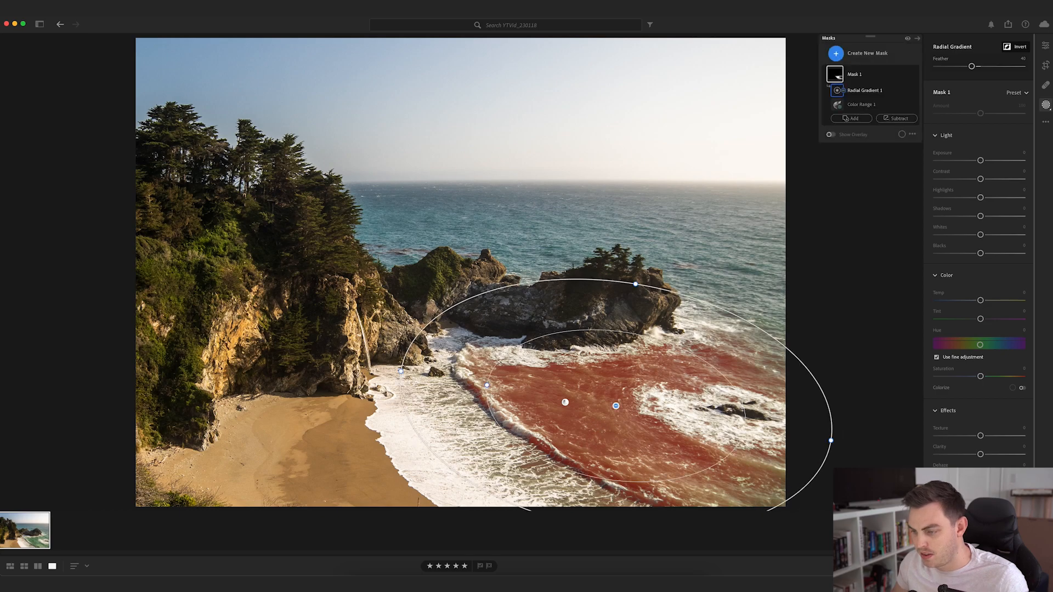
pyautogui.moveTo(831, 439); pyautogui.dragTo(912, 459)
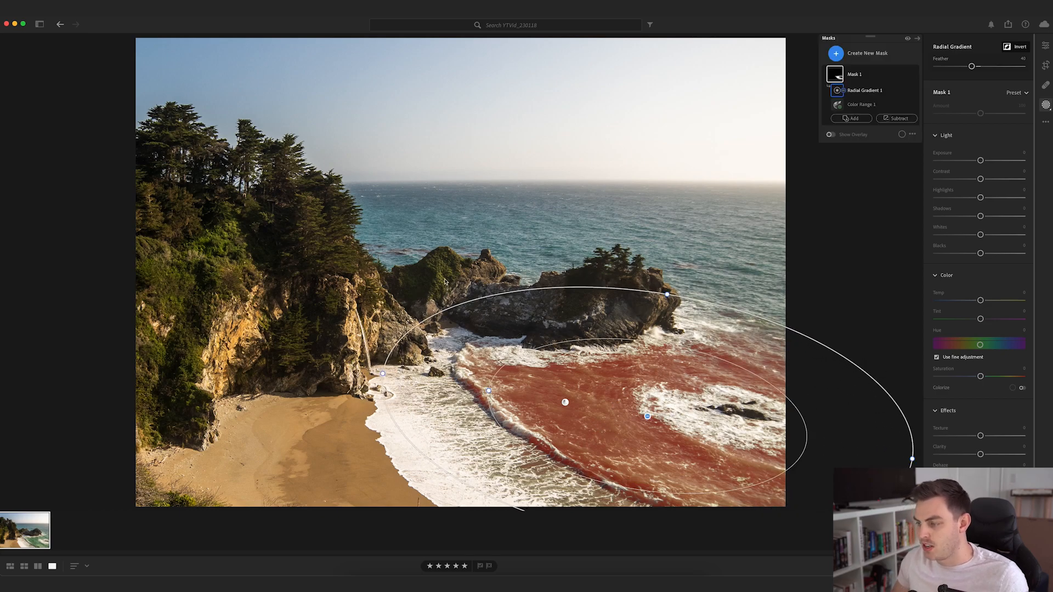
pyautogui.press('o')
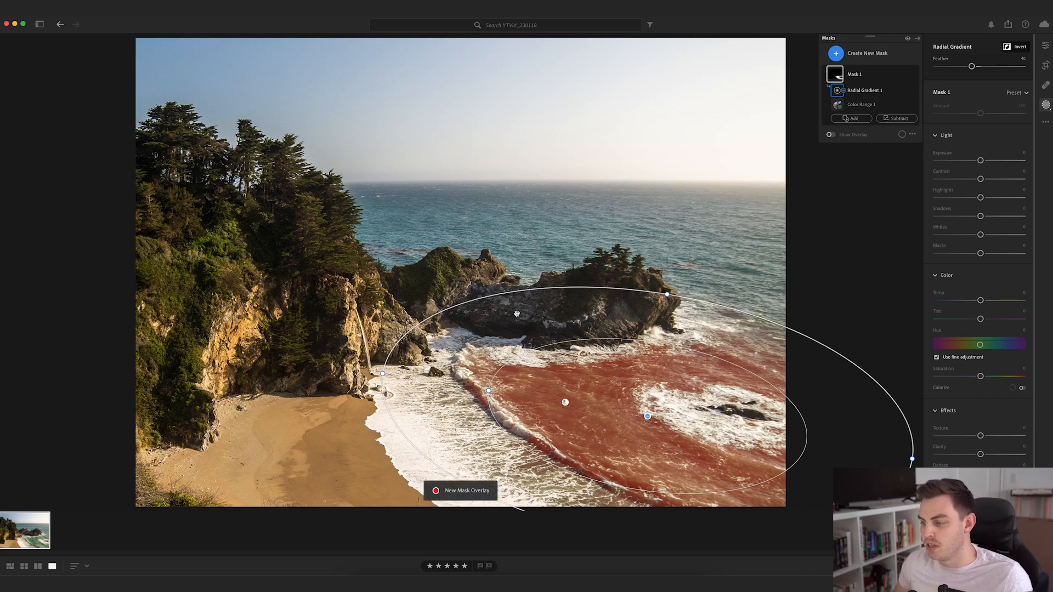
# - Turn on Colorize for Mask 1 and choose a blue tint that shifts the green water towards turquoise
pyautogui.moveTo(841, 108)
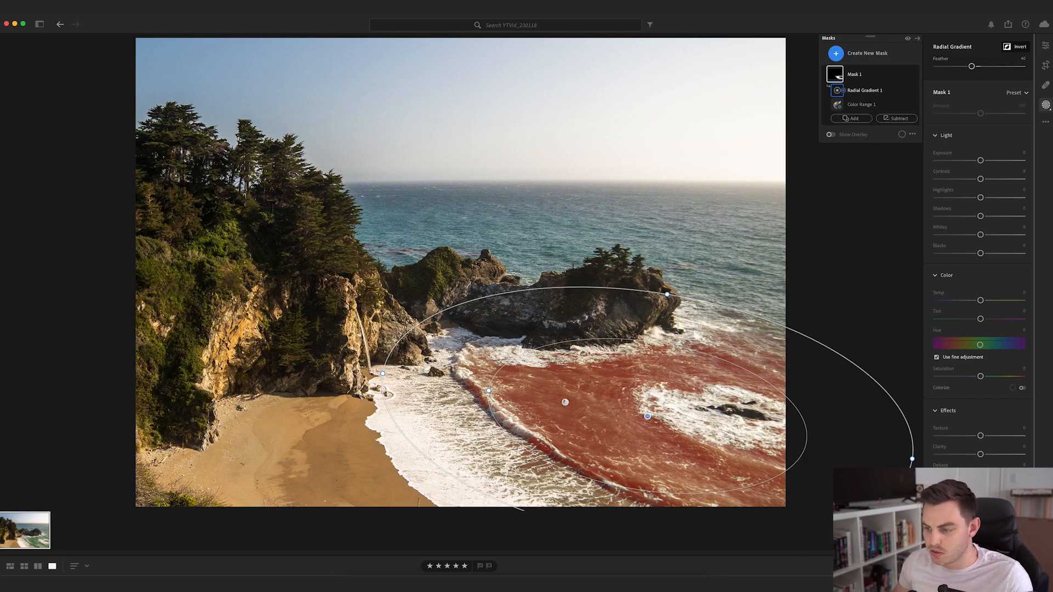
pyautogui.scroll(-1, 1036, 256)
pyautogui.scroll(-1, 1036, 257)
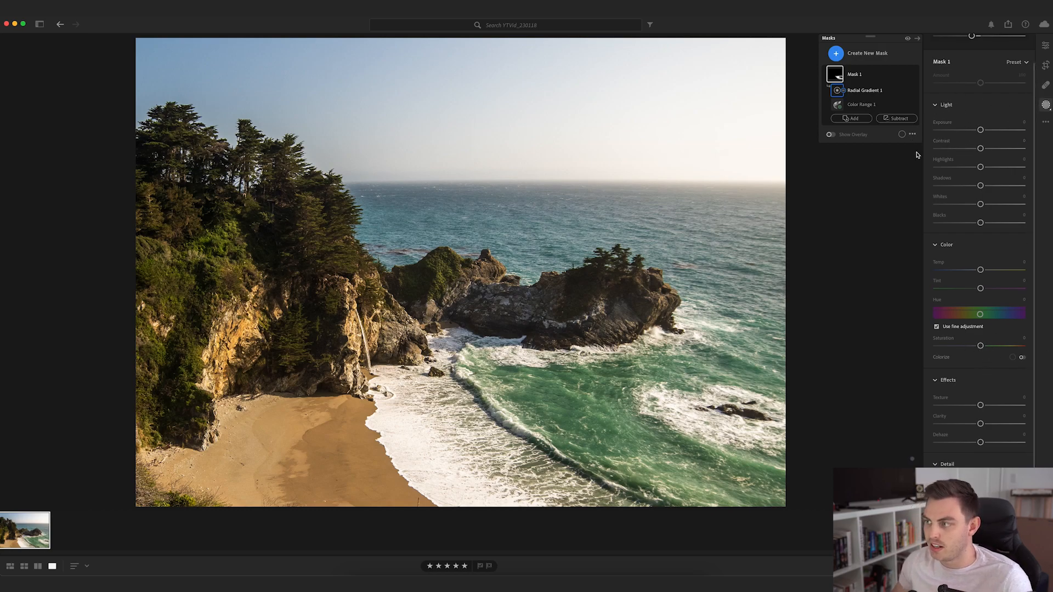
pyautogui.click(1022, 359)
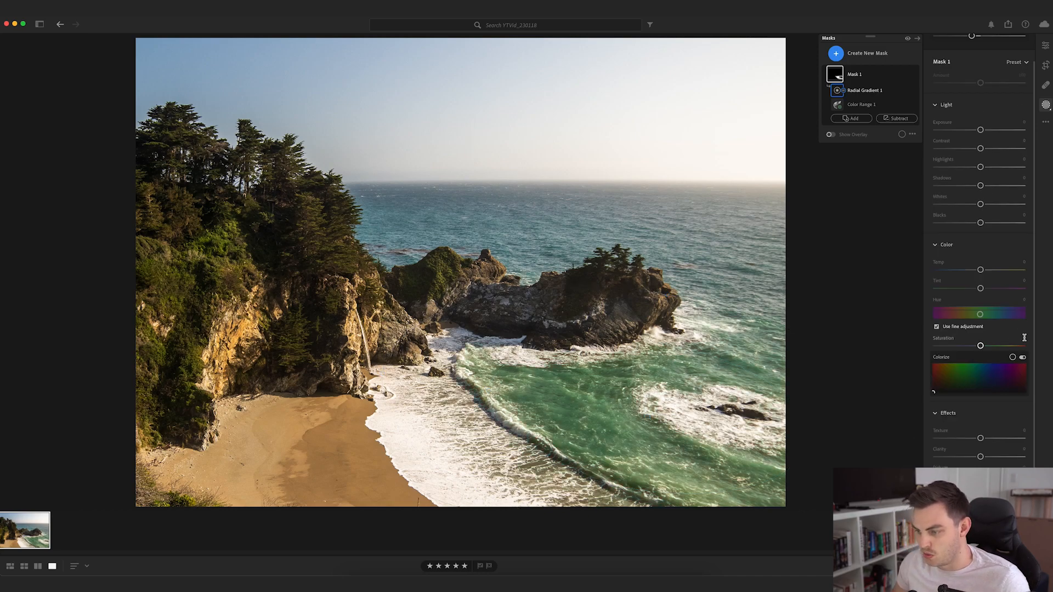
pyautogui.click(982, 380)
pyautogui.moveTo(976, 388); pyautogui.dragTo(991, 390)
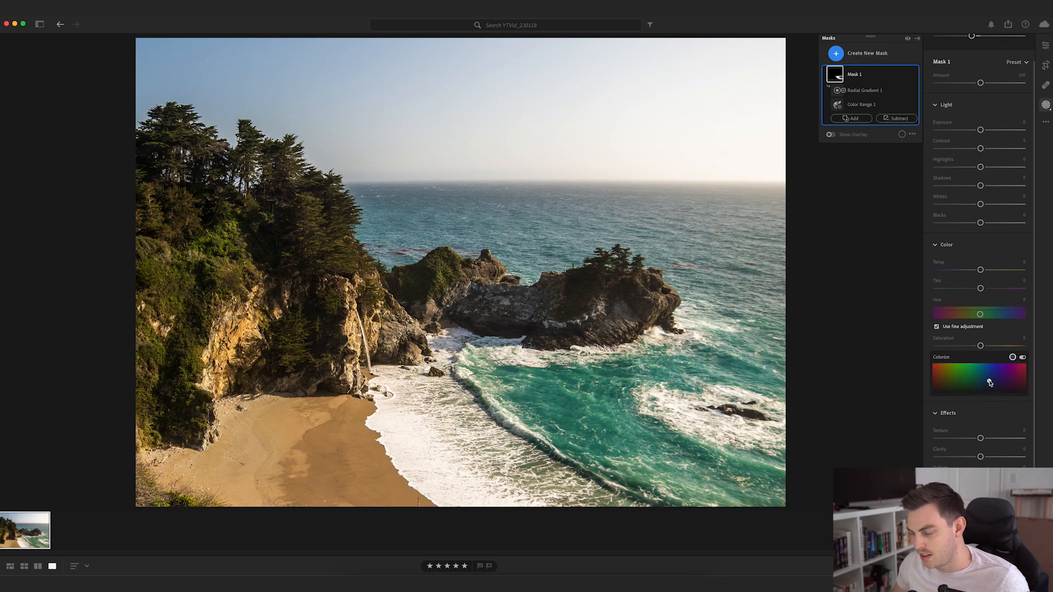
pyautogui.moveTo(990, 382); pyautogui.dragTo(989, 384)
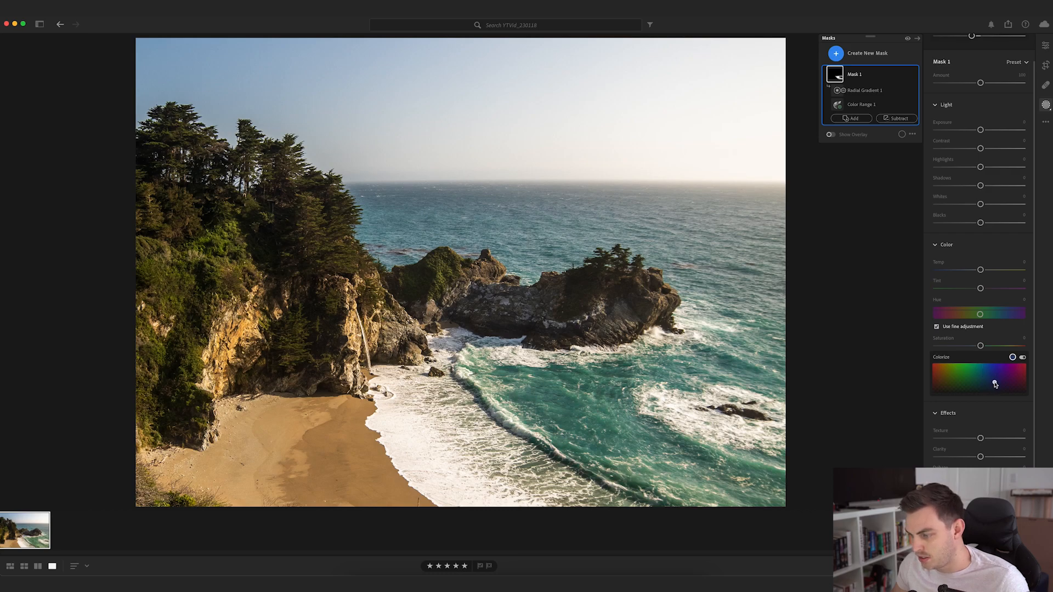
pyautogui.moveTo(991, 383); pyautogui.dragTo(992, 380)
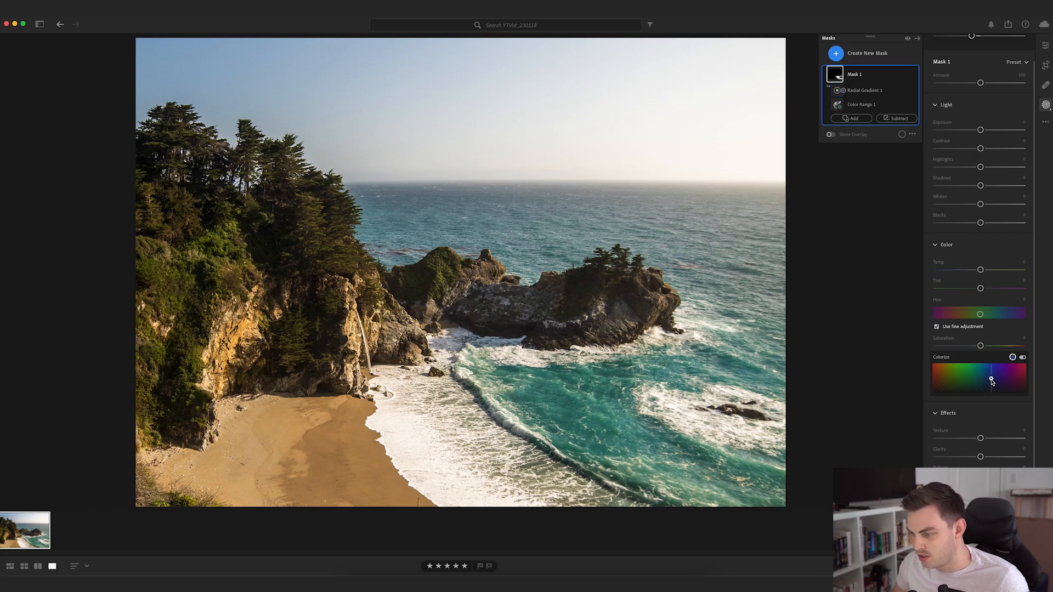
pyautogui.moveTo(992, 382); pyautogui.dragTo(992, 379)
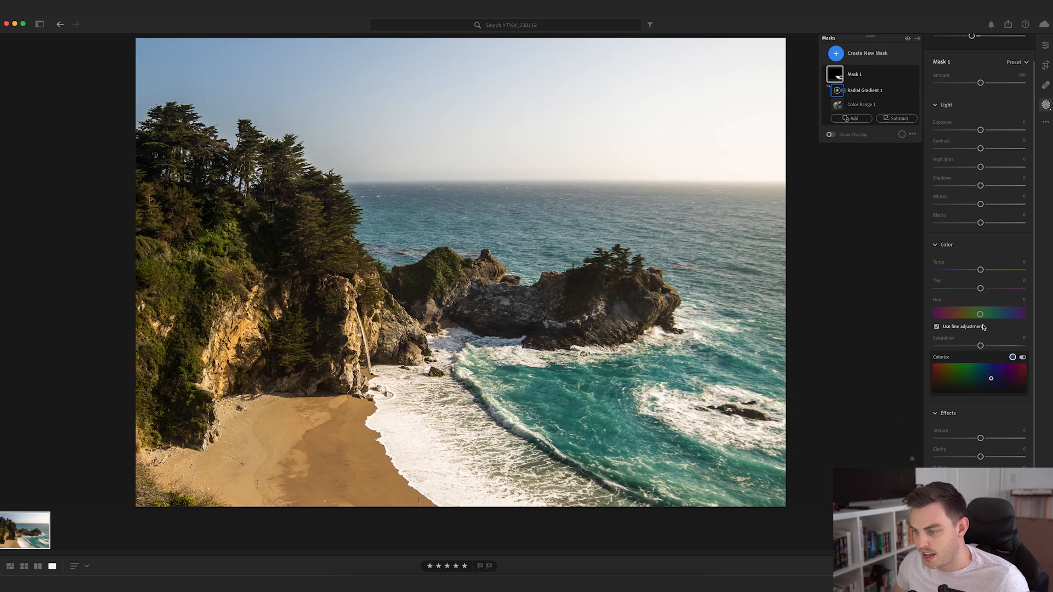
# - Set Mask 1's saturation to -44 and shift its Colorize tint to a darker, less saturated blue
pyautogui.moveTo(982, 346)
pyautogui.mouseDown()
pyautogui.moveTo(949, 350)
pyautogui.moveTo(965, 348)
pyautogui.mouseUp()
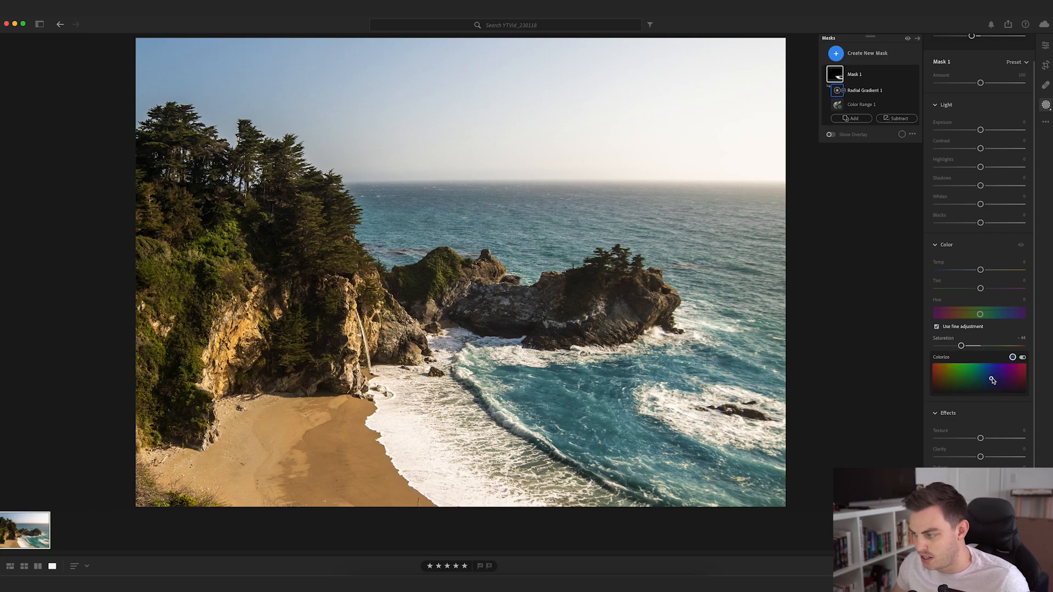
pyautogui.moveTo(992, 379); pyautogui.dragTo(990, 380)
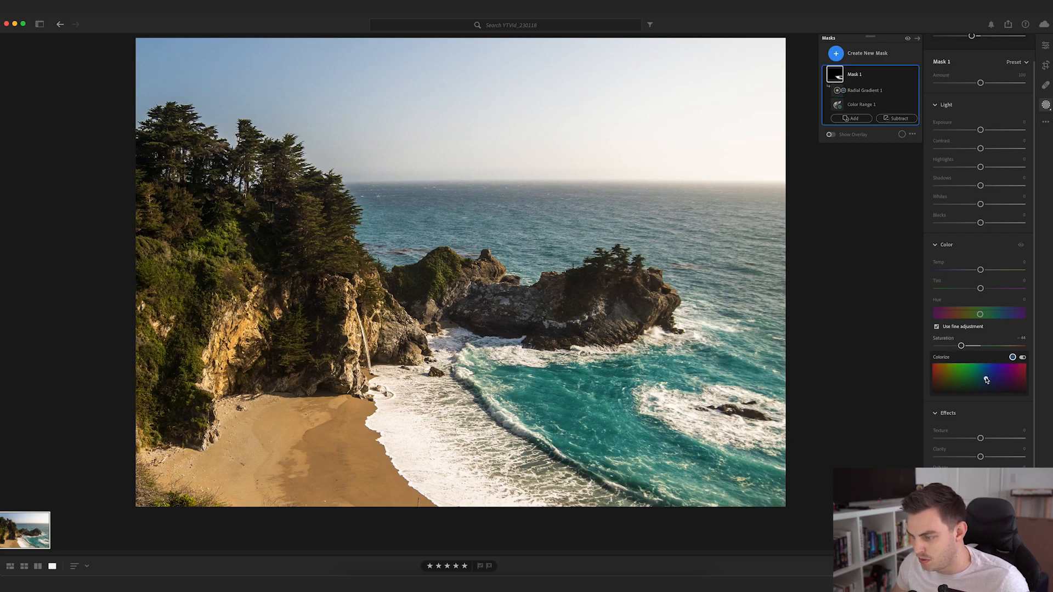
pyautogui.moveTo(986, 379); pyautogui.dragTo(986, 383)
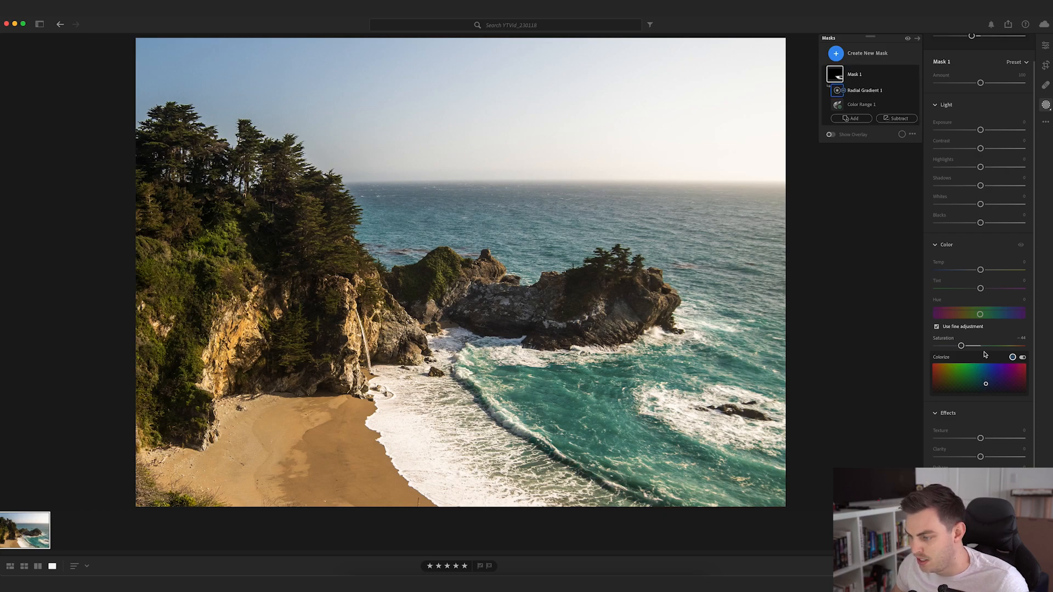
# - Toggle Mask 1's visibility off and on to compare the water before and after the edit
pyautogui.moveTo(915, 76)
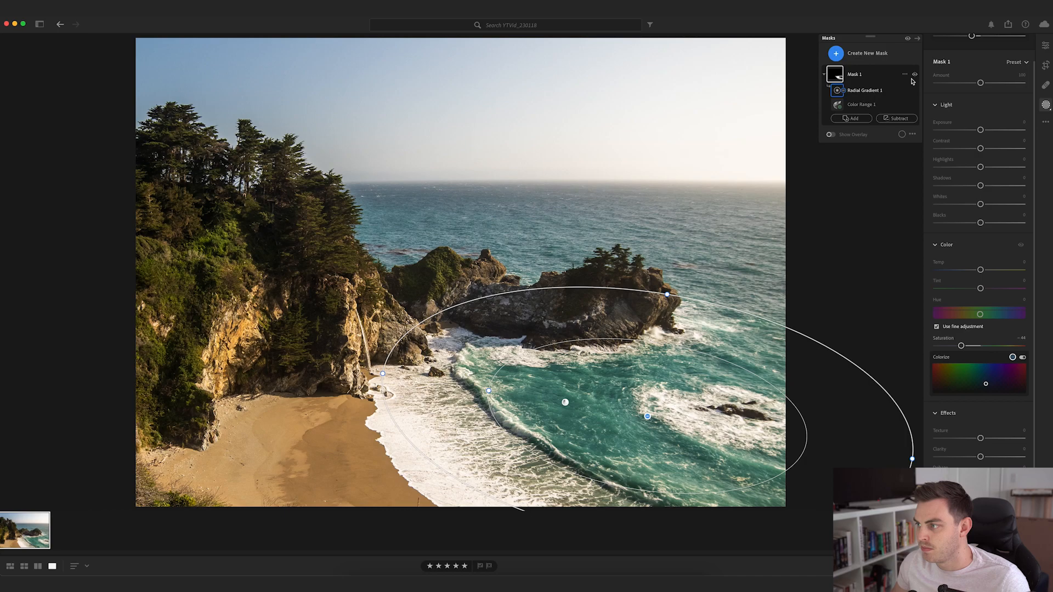
pyautogui.click(914, 75)
pyautogui.click(914, 76)
pyautogui.click(915, 75)
pyautogui.click(914, 76)
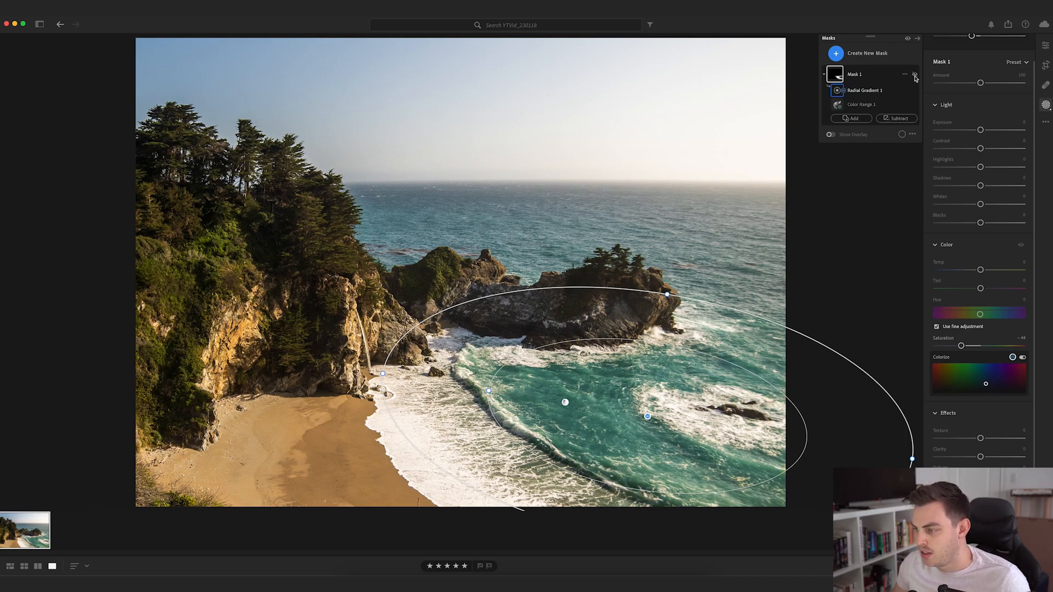
# - Create a second Color Range mask by sampling the open ocean behind the rocks
pyautogui.click(837, 54)
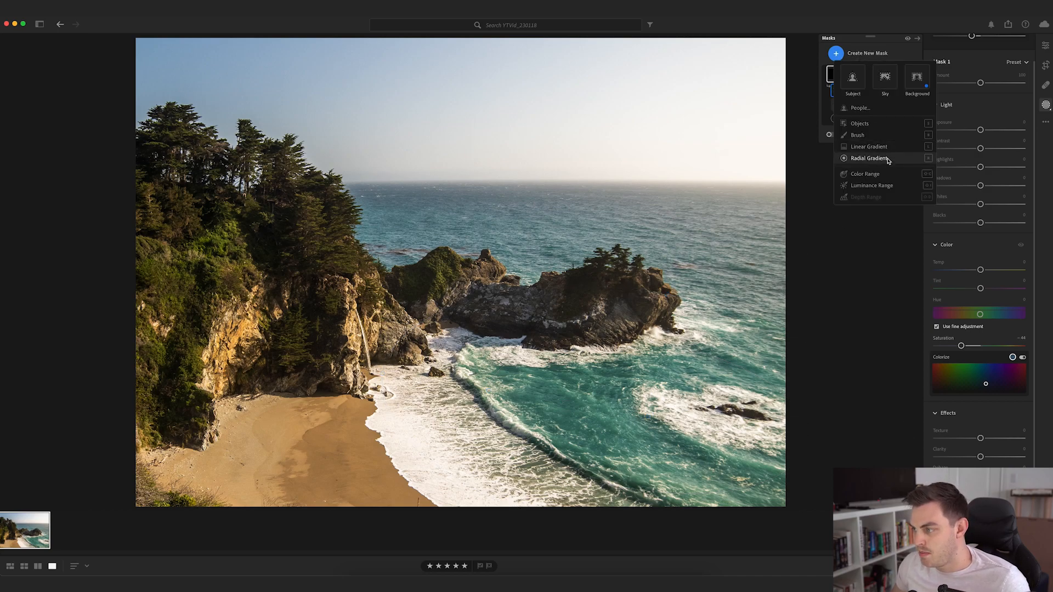
pyautogui.click(869, 174)
pyautogui.click(557, 238)
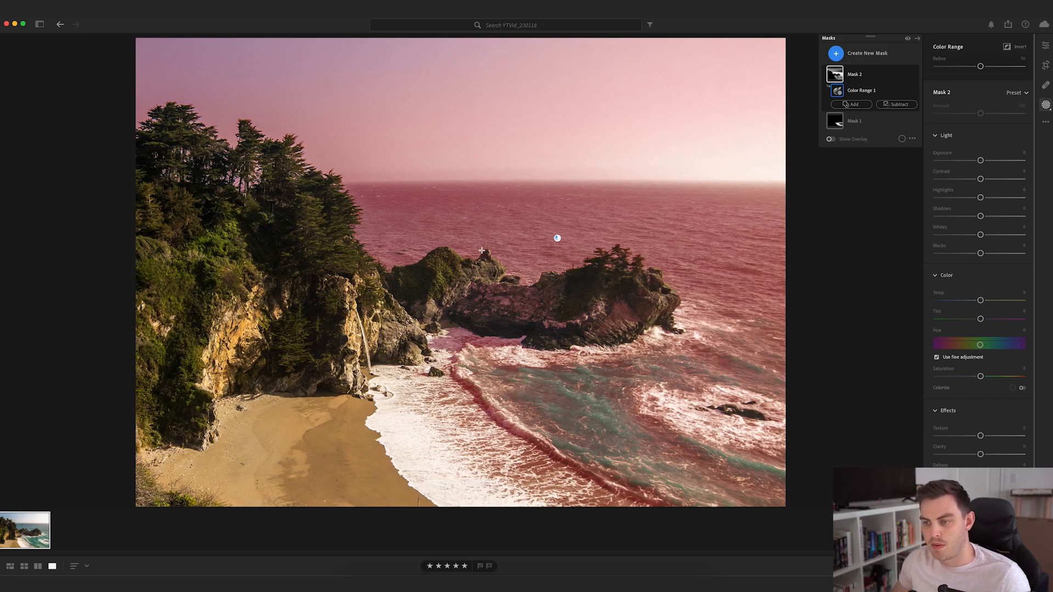
# - Subtract a wide radial gradient from Mask 2 over the turquoise water in the cove
pyautogui.click(897, 104)
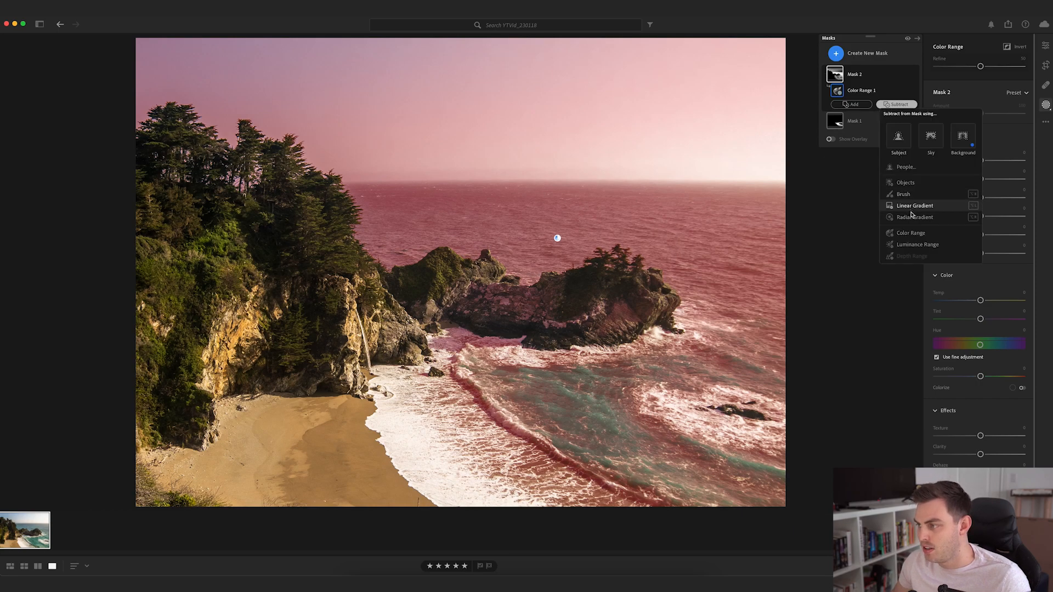
pyautogui.click(641, 360)
pyautogui.click(897, 104)
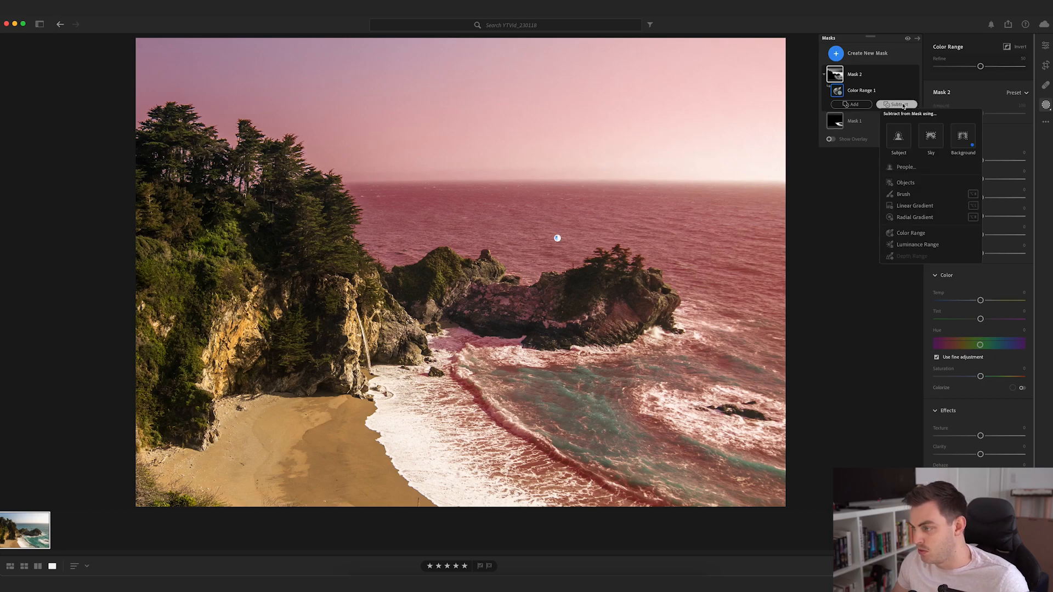
pyautogui.click(915, 217)
pyautogui.moveTo(628, 370); pyautogui.dragTo(645, 417)
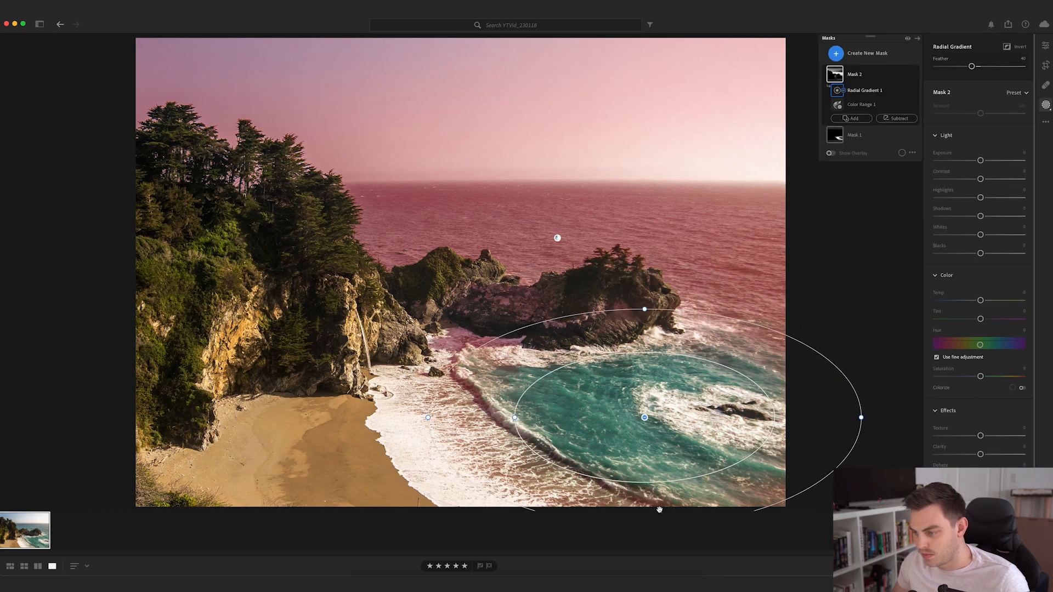
# - Widen, tilt, raise and enlarge Mask 2's radial gradient so it excludes all of the cove's water
pyautogui.moveTo(428, 418); pyautogui.dragTo(355, 418)
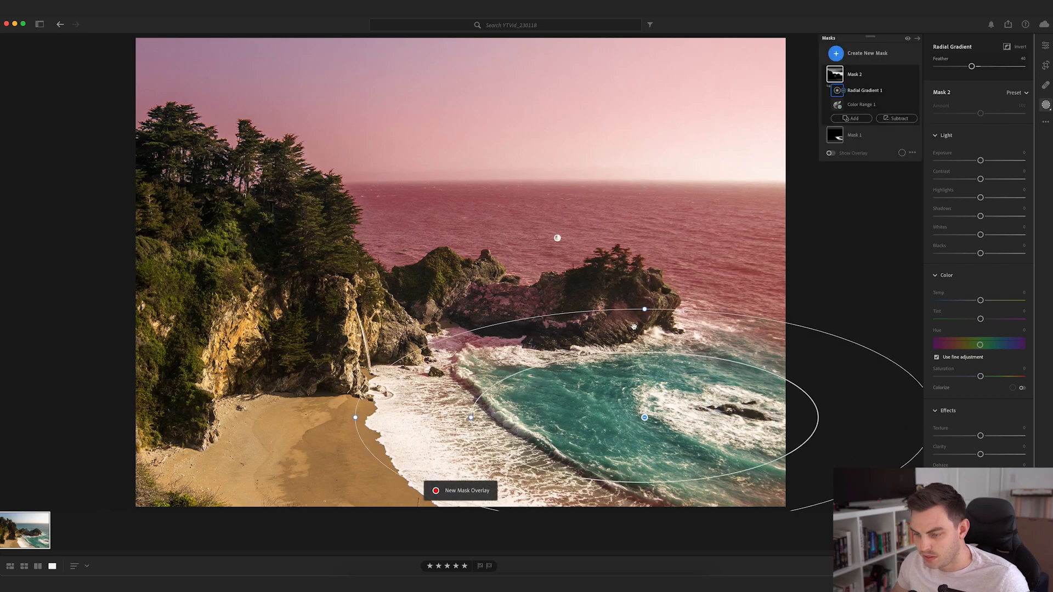
pyautogui.moveTo(643, 298); pyautogui.dragTo(656, 321)
pyautogui.moveTo(644, 417); pyautogui.dragTo(641, 389)
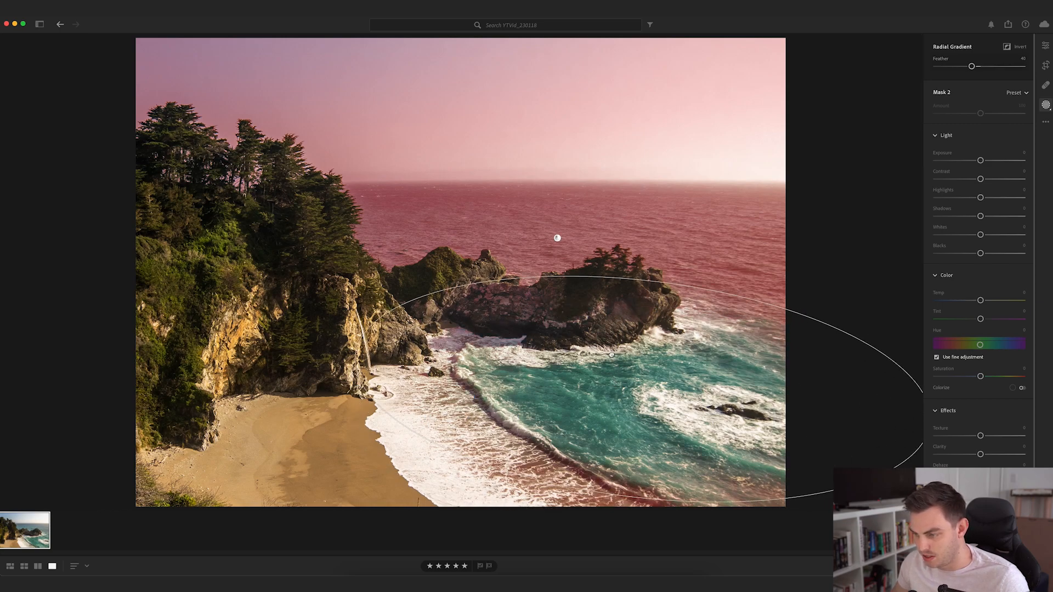
pyautogui.moveTo(629, 499); pyautogui.dragTo(608, 556)
pyautogui.moveTo(629, 509); pyautogui.dragTo(611, 551)
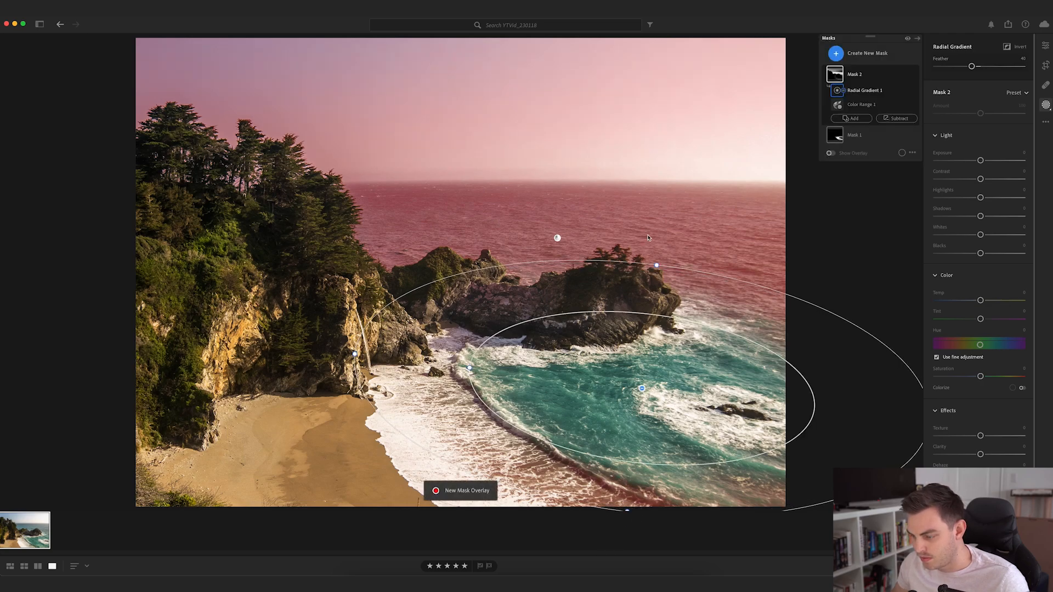
# - Set the Refine value of Mask 2's color range to 21 to limit the selection to the distant ocean
pyautogui.click(860, 104)
pyautogui.moveTo(979, 65); pyautogui.dragTo(965, 72)
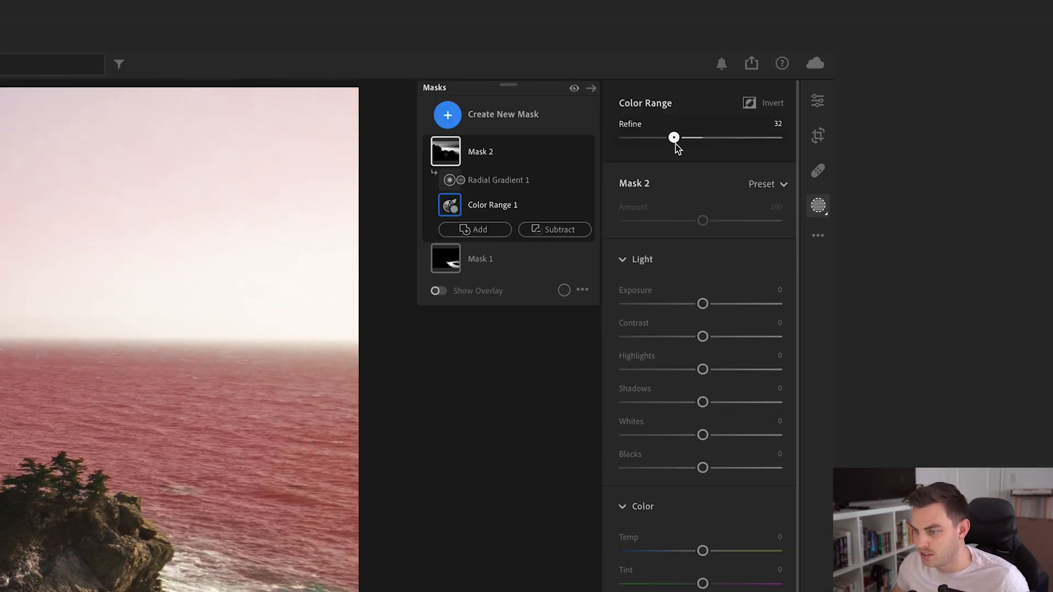
pyautogui.moveTo(677, 149); pyautogui.dragTo(668, 147)
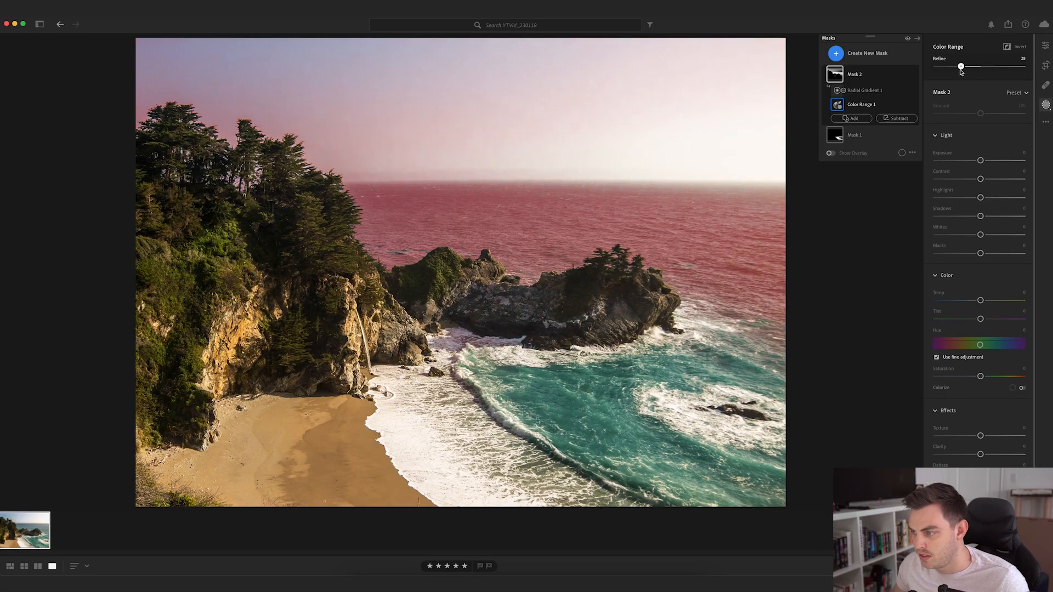
pyautogui.moveTo(961, 72); pyautogui.dragTo(959, 72)
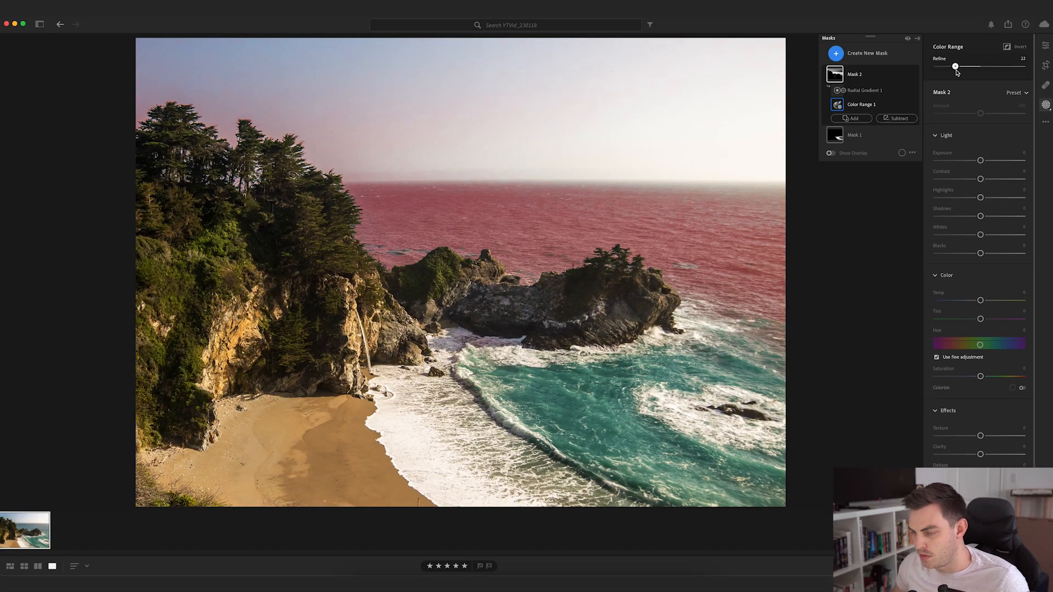
pyautogui.moveTo(957, 72); pyautogui.dragTo(957, 73)
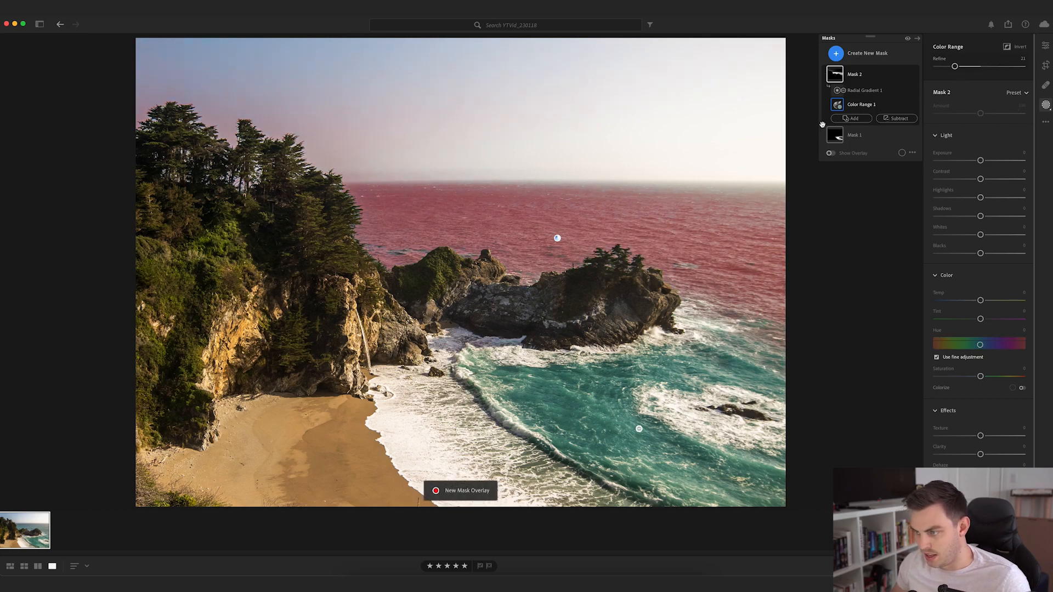
# - Subtract a narrow horizontal linear gradient from Mask 2 to exclude the sky down to the horizon
pyautogui.click(897, 118)
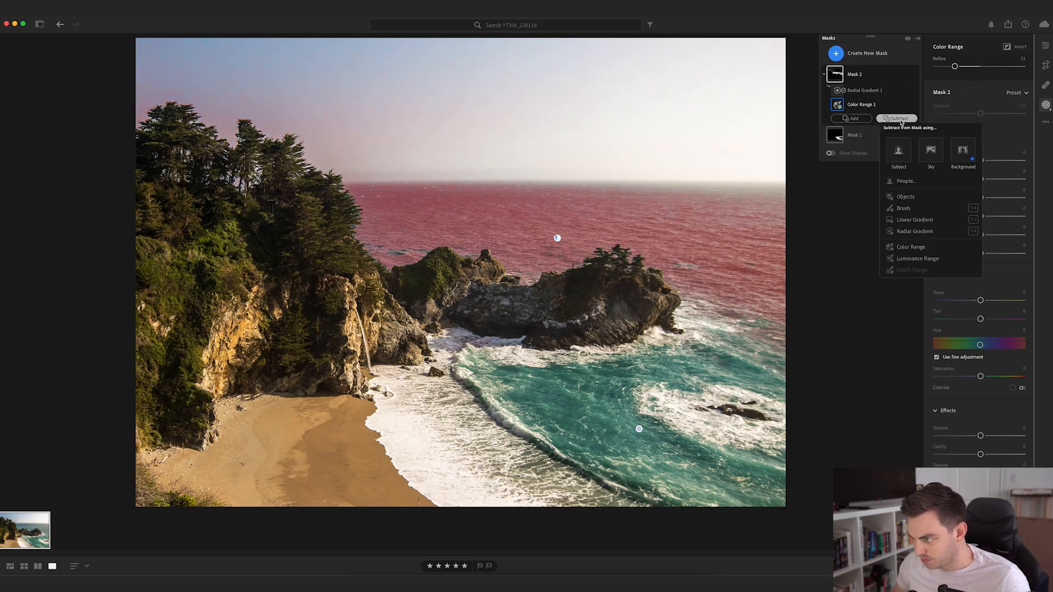
pyautogui.click(910, 220)
pyautogui.moveTo(449, 156); pyautogui.dragTo(447, 187)
pyautogui.press('super+z')
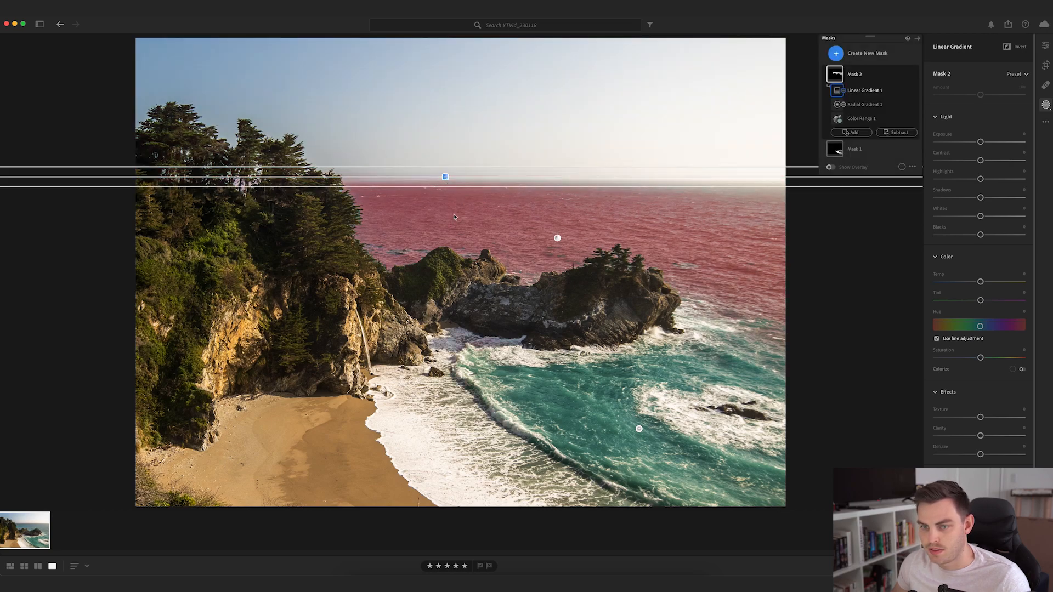
# - Subtract a brush from Mask 2 over the stray selection in the clifftop trees
pyautogui.click(897, 132)
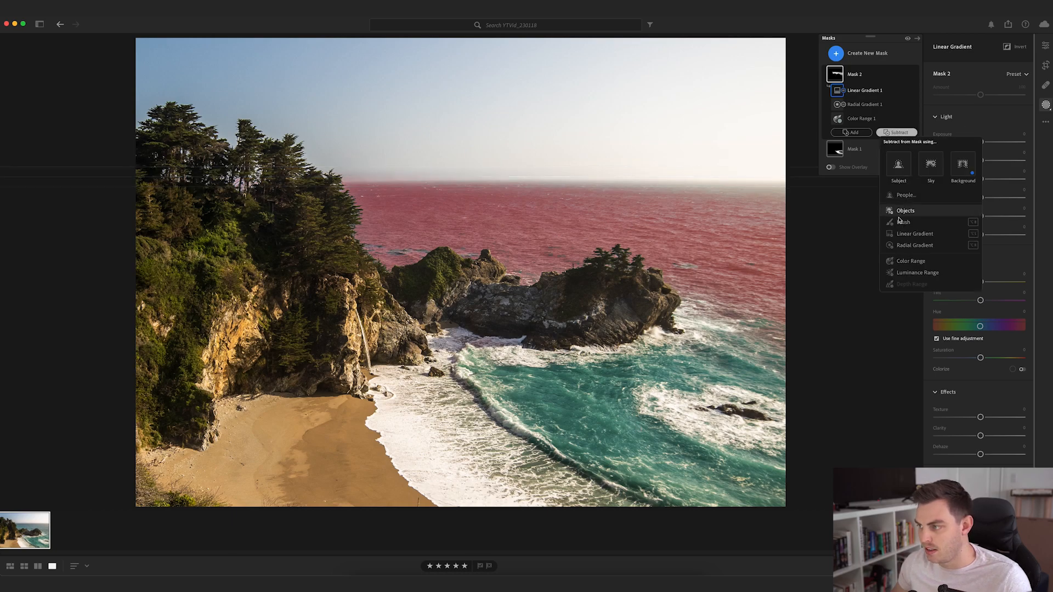
pyautogui.click(904, 223)
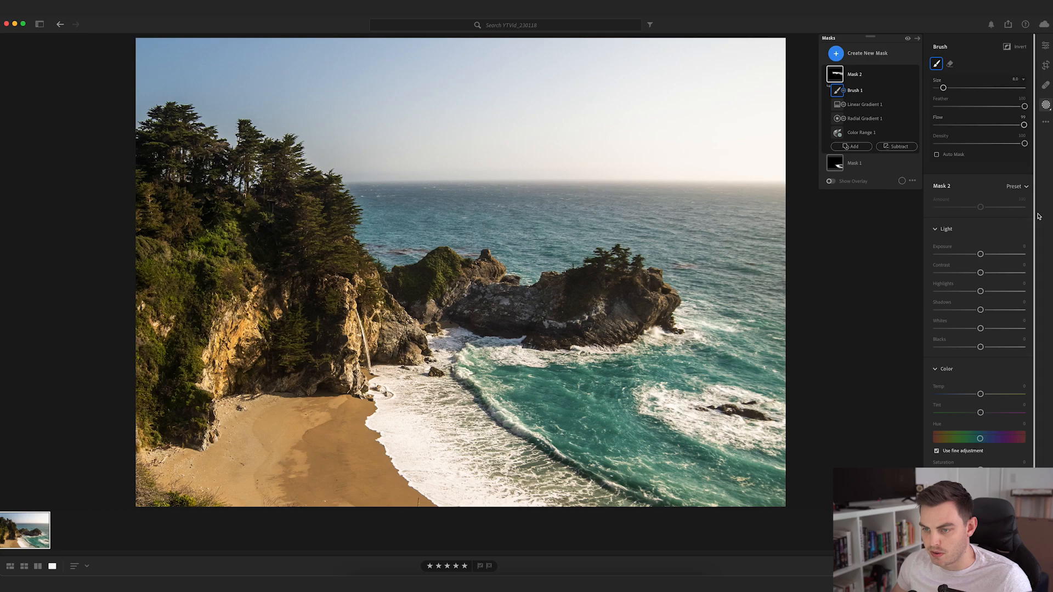
# - Set Mask 2's Exposure to −0.32, Temp to −9 and Saturation to about −50, and compare the distant ocean with the mask off and on
pyautogui.moveTo(980, 255); pyautogui.dragTo(975, 259)
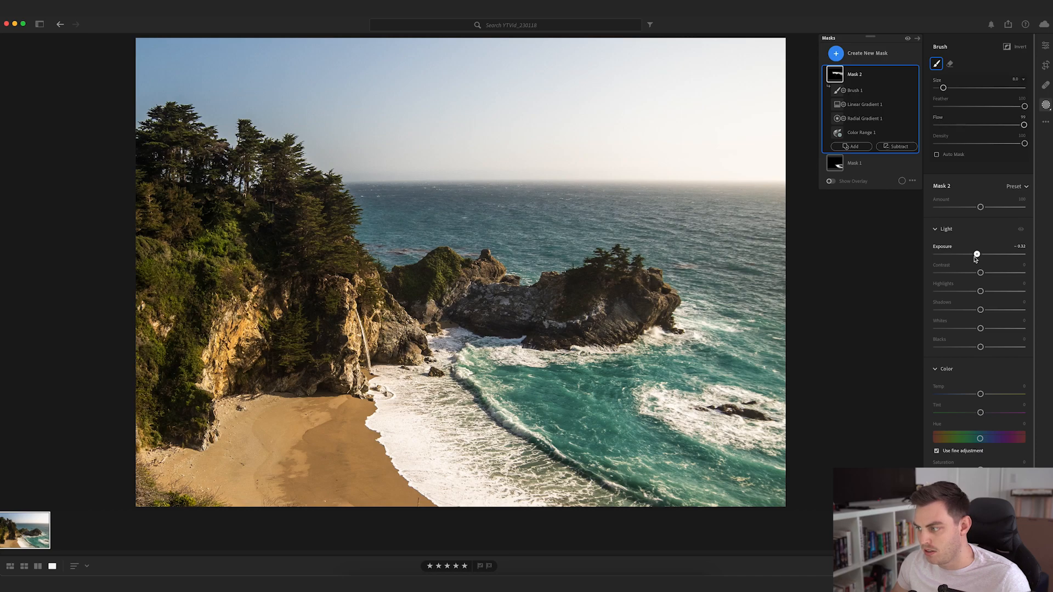
pyautogui.moveTo(981, 394)
pyautogui.mouseDown()
pyautogui.moveTo(969, 395)
pyautogui.moveTo(978, 395)
pyautogui.mouseUp()
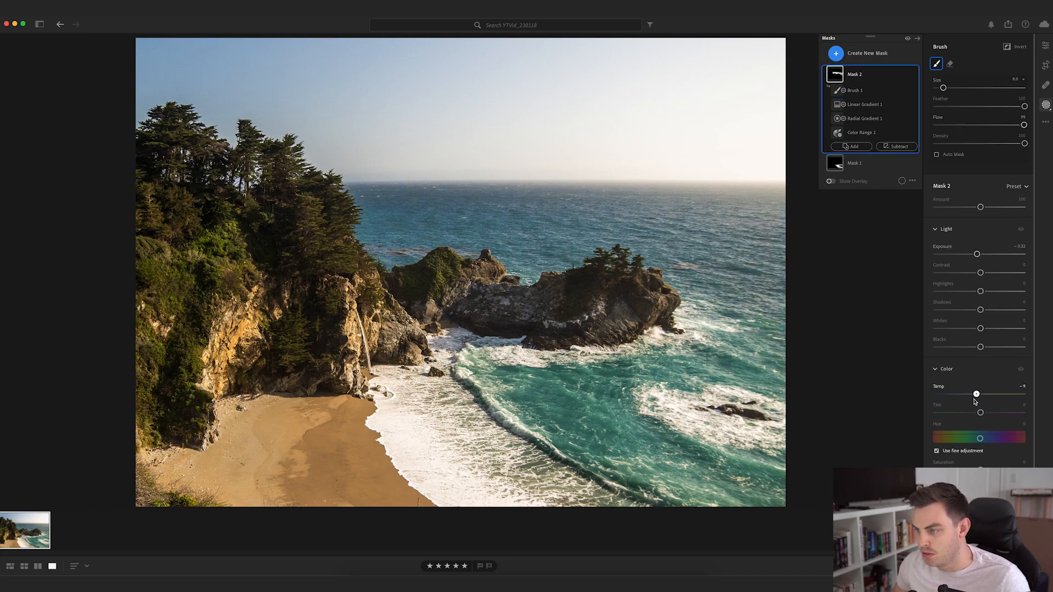
pyautogui.moveTo(976, 401); pyautogui.dragTo(975, 400)
pyautogui.moveTo(981, 470); pyautogui.dragTo(974, 471)
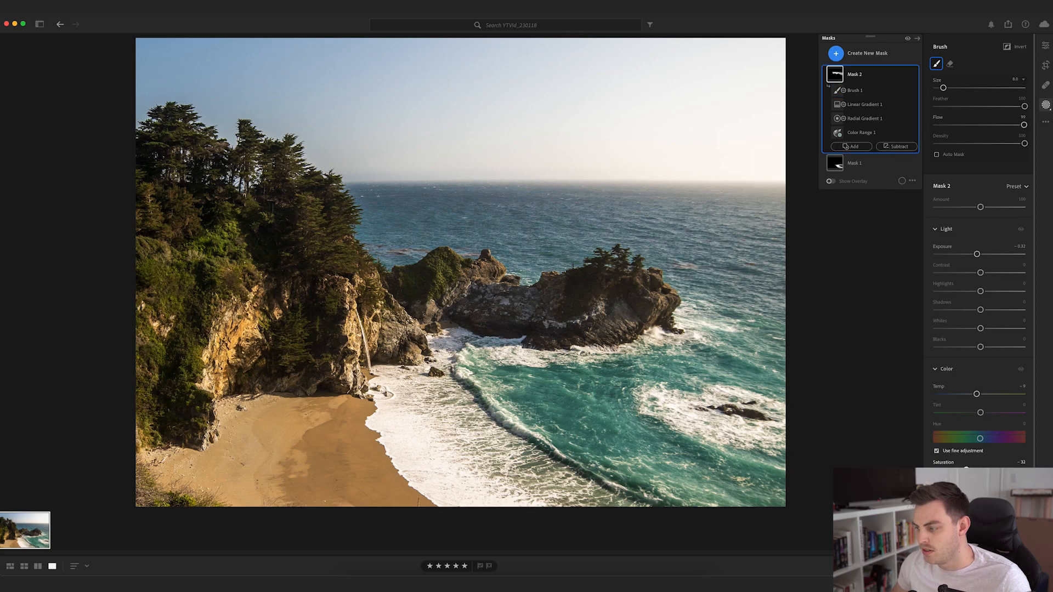
pyautogui.click(889, 91)
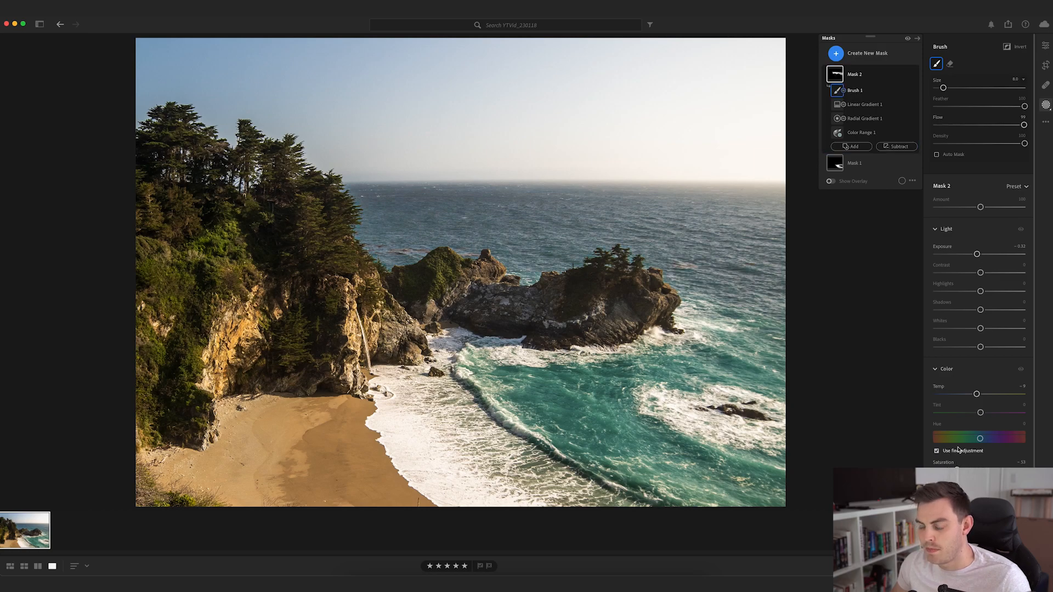
pyautogui.click(914, 75)
pyautogui.click(914, 75)
pyautogui.click(914, 76)
pyautogui.click(914, 75)
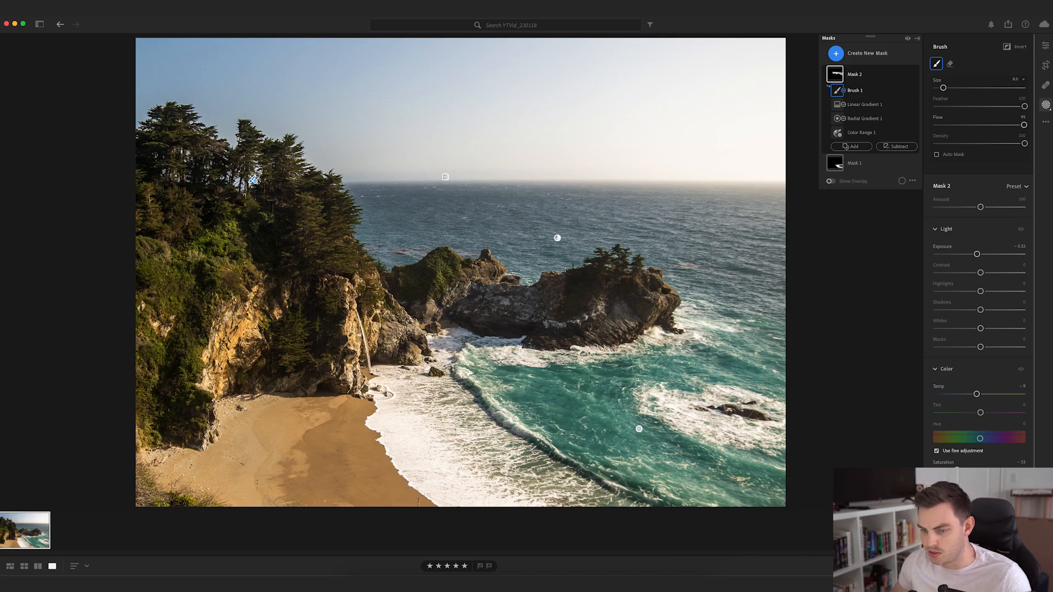
pyautogui.click(906, 67)
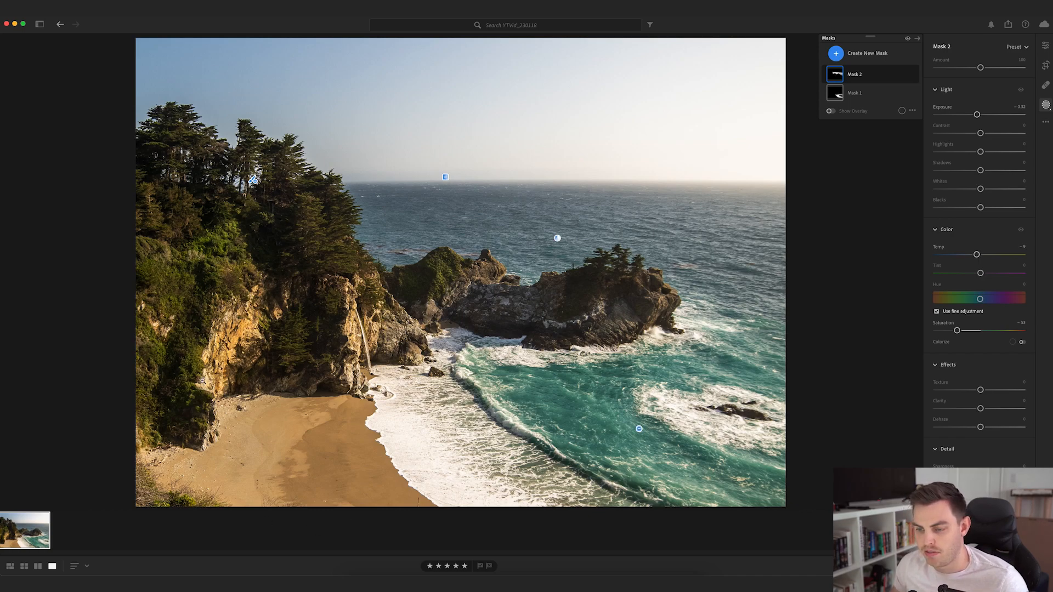
# - Create a Color Range mask sampled from the beach sand and reduce its Refine value to about 13
pyautogui.click(853, 53)
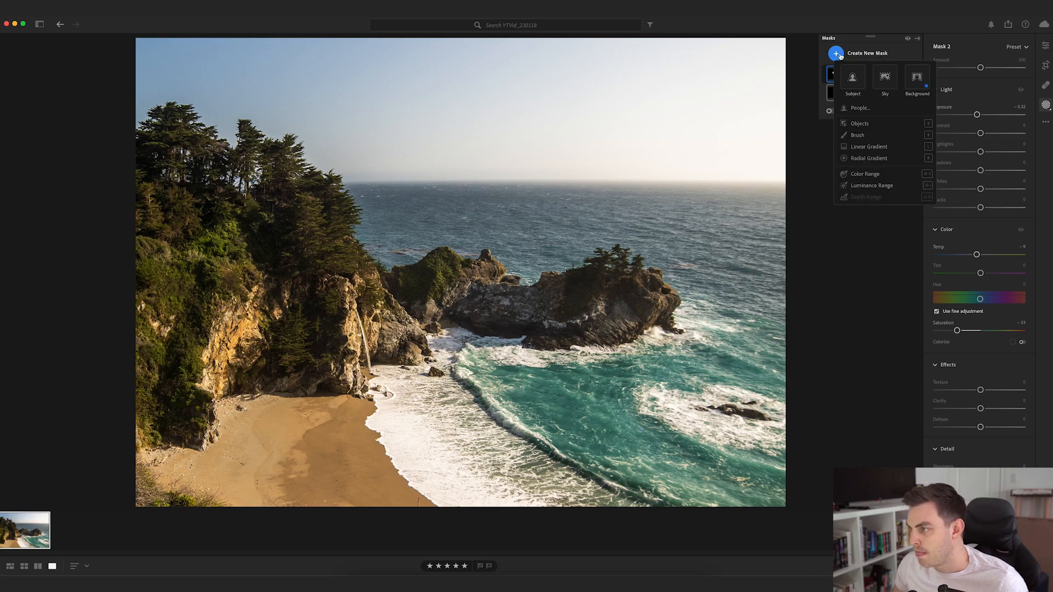
pyautogui.click(863, 175)
pyautogui.click(341, 446)
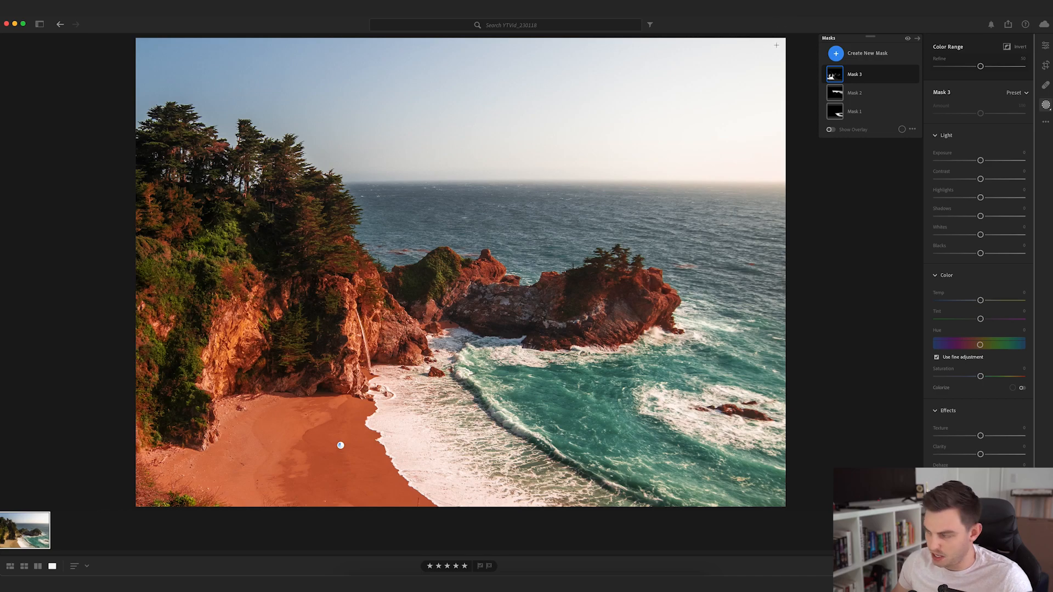
pyautogui.moveTo(987, 66); pyautogui.dragTo(931, 70)
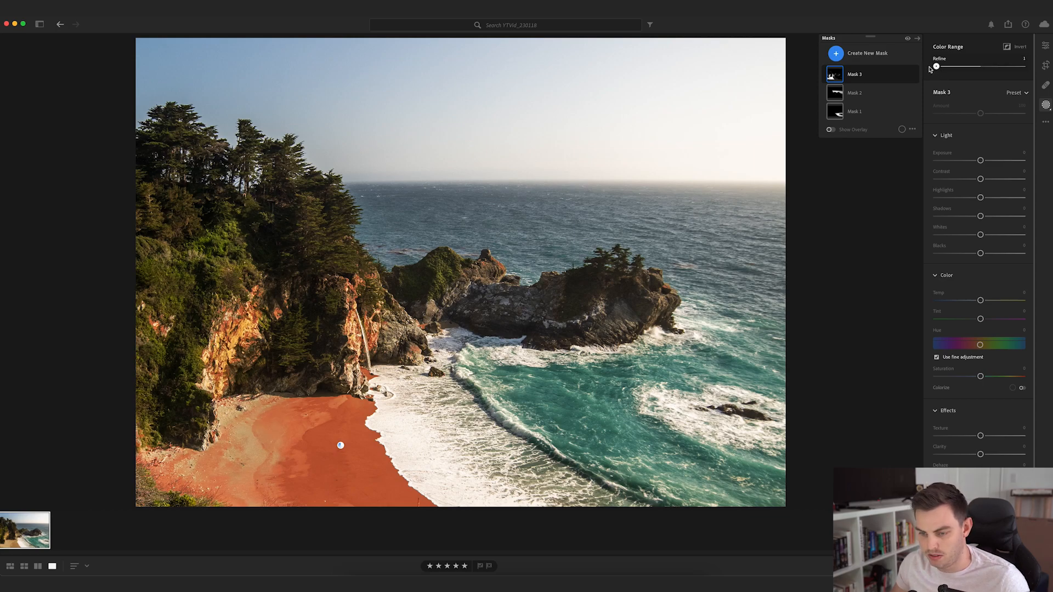
pyautogui.moveTo(938, 69); pyautogui.dragTo(950, 69)
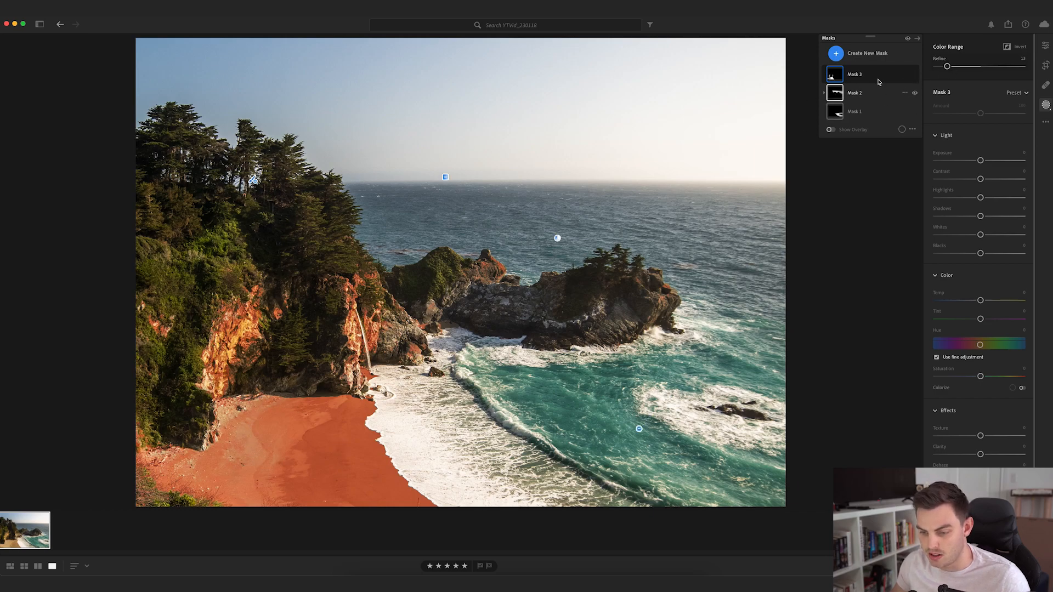
# - Subtract a brush from Mask 3 over the cliffs and rocks to leave only the beach sand selected
pyautogui.click(837, 76)
pyautogui.click(851, 118)
pyautogui.click(899, 196)
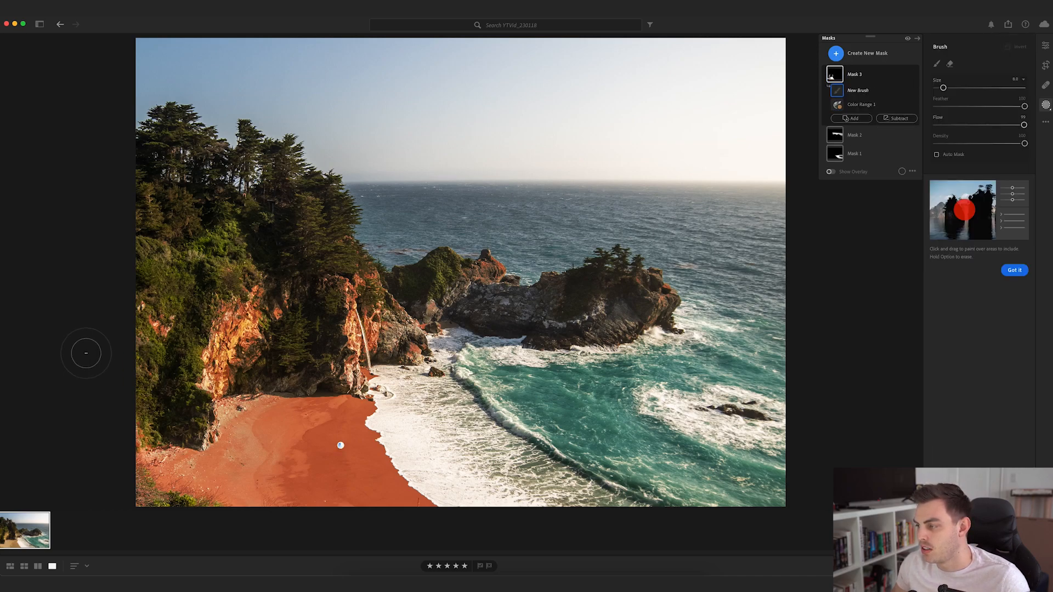
pyautogui.scroll(3, 137, 379)
pyautogui.moveTo(124, 414)
pyautogui.mouseDown()
pyautogui.moveTo(153, 322)
pyautogui.moveTo(117, 375)
pyautogui.moveTo(188, 362)
pyautogui.moveTo(191, 378)
pyautogui.mouseUp()
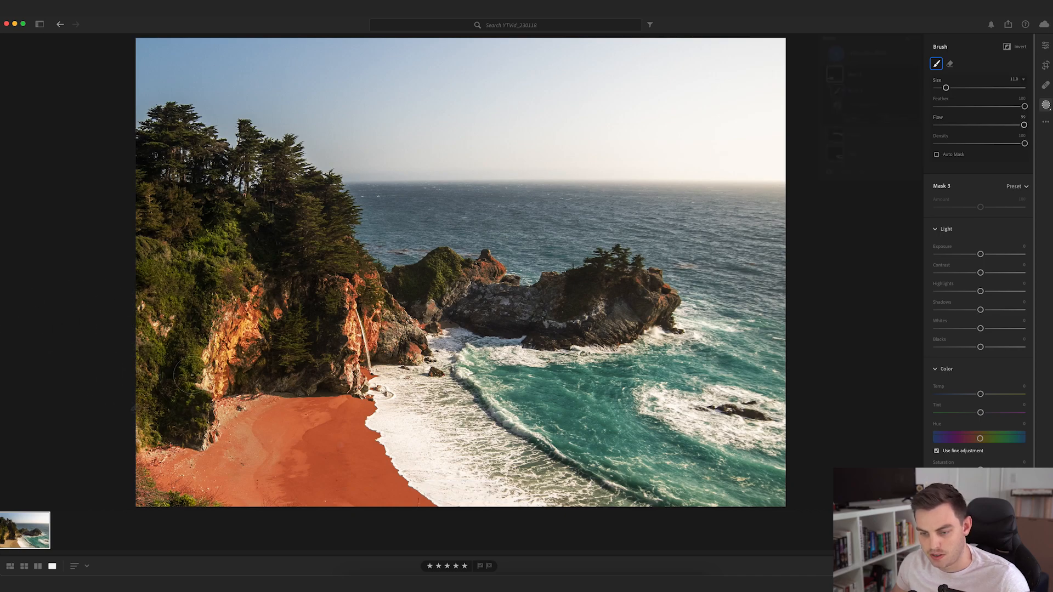
pyautogui.scroll(-6, 195, 420)
pyautogui.moveTo(237, 323); pyautogui.dragTo(372, 335)
pyautogui.scroll(1, 372, 340)
pyautogui.scroll(-2, 191, 245)
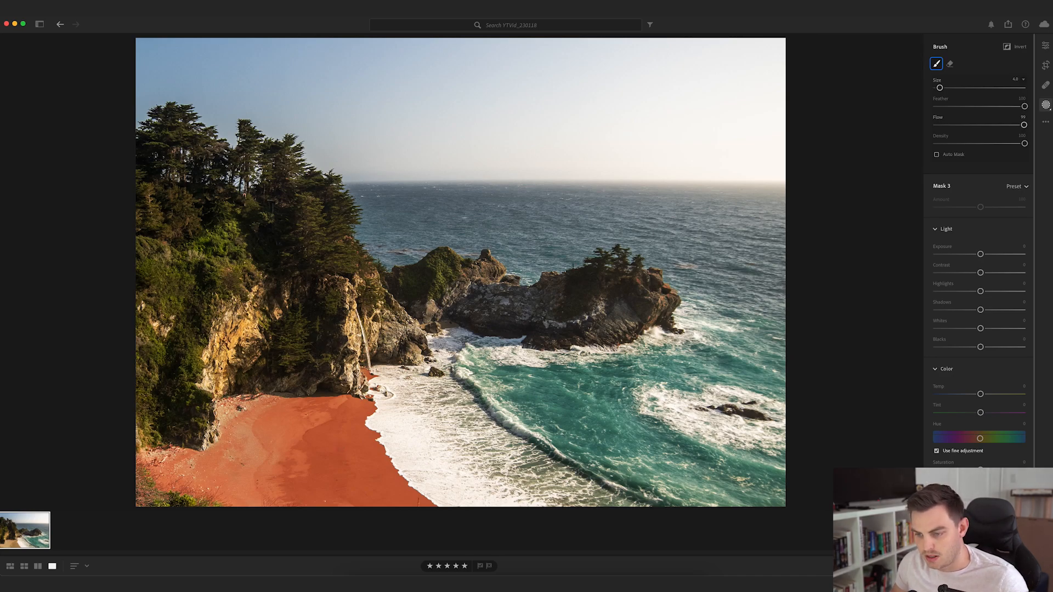
pyautogui.moveTo(391, 327); pyautogui.dragTo(402, 342)
pyautogui.moveTo(125, 443)
pyautogui.mouseDown()
pyautogui.moveTo(166, 511)
pyautogui.moveTo(195, 515)
pyautogui.moveTo(128, 494)
pyautogui.moveTo(175, 508)
pyautogui.mouseUp()
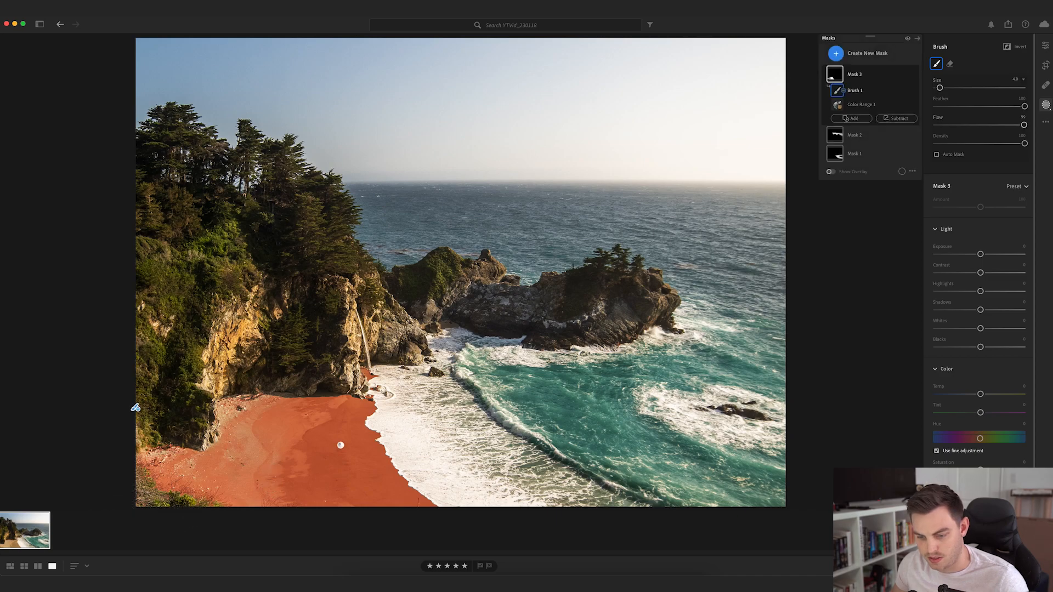
pyautogui.press('o')
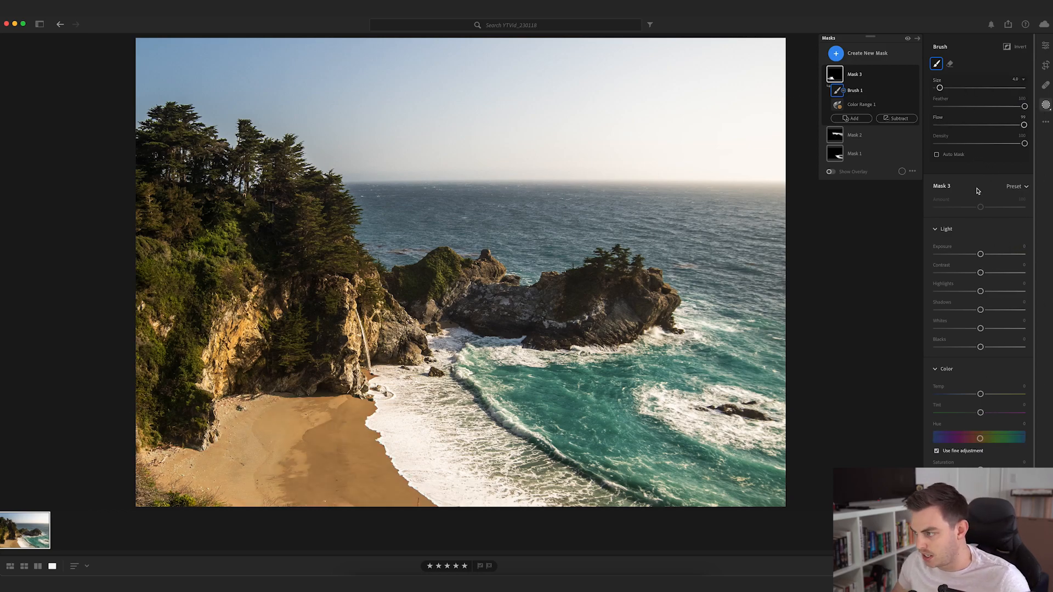
# - Set Mask 3's Exposure to +0.16, Temp to +17, Tint to +18 and Saturation to +8, and compare the sand with the mask off and on
pyautogui.moveTo(983, 259); pyautogui.dragTo(987, 259)
pyautogui.moveTo(982, 395); pyautogui.dragTo(991, 418)
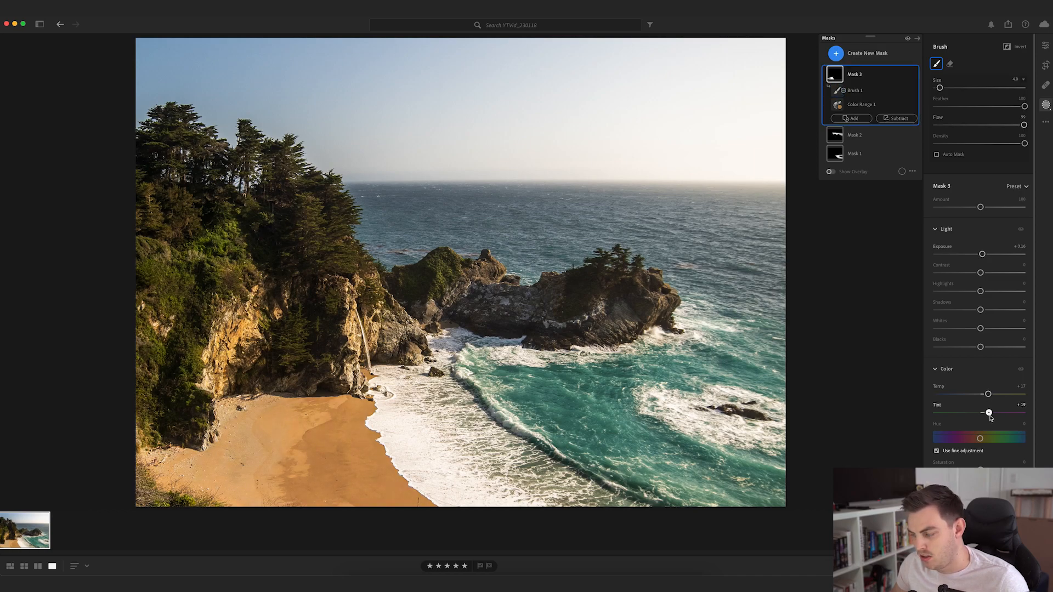
pyautogui.moveTo(981, 470); pyautogui.dragTo(991, 472)
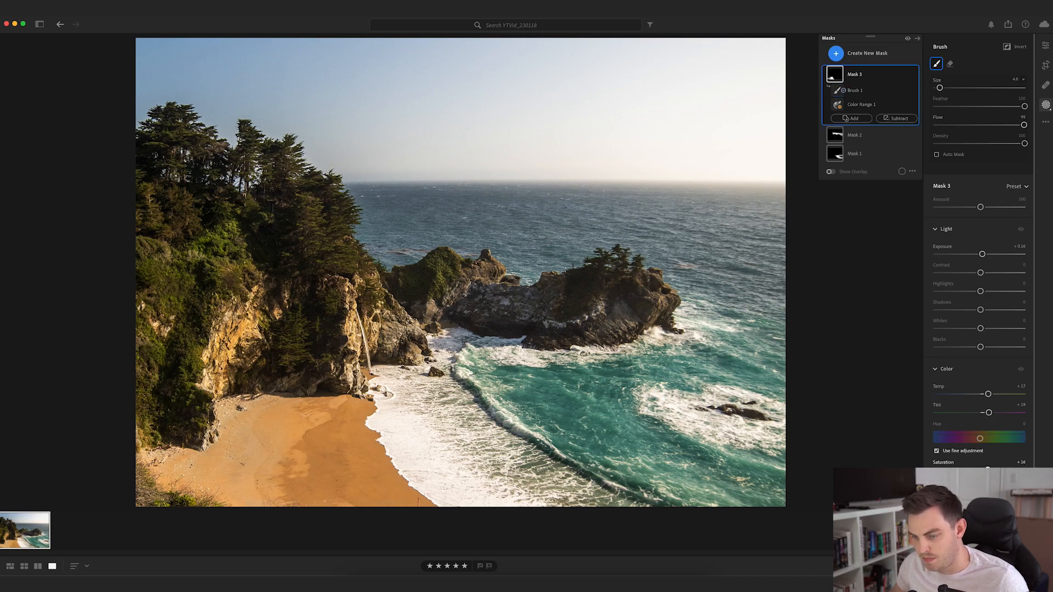
pyautogui.moveTo(988, 471); pyautogui.dragTo(985, 470)
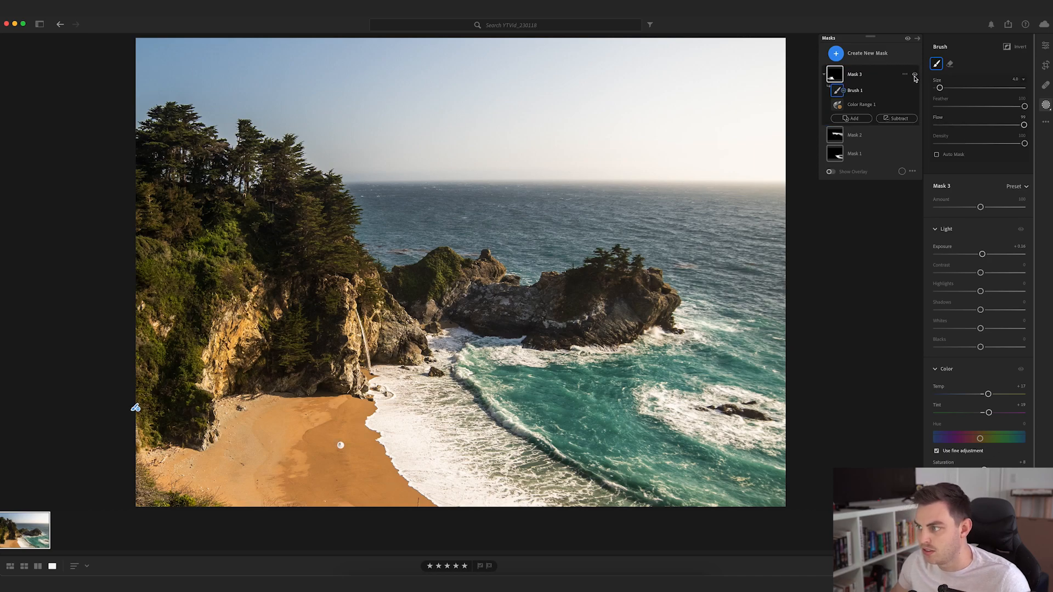
pyautogui.click(914, 75)
pyautogui.click(915, 75)
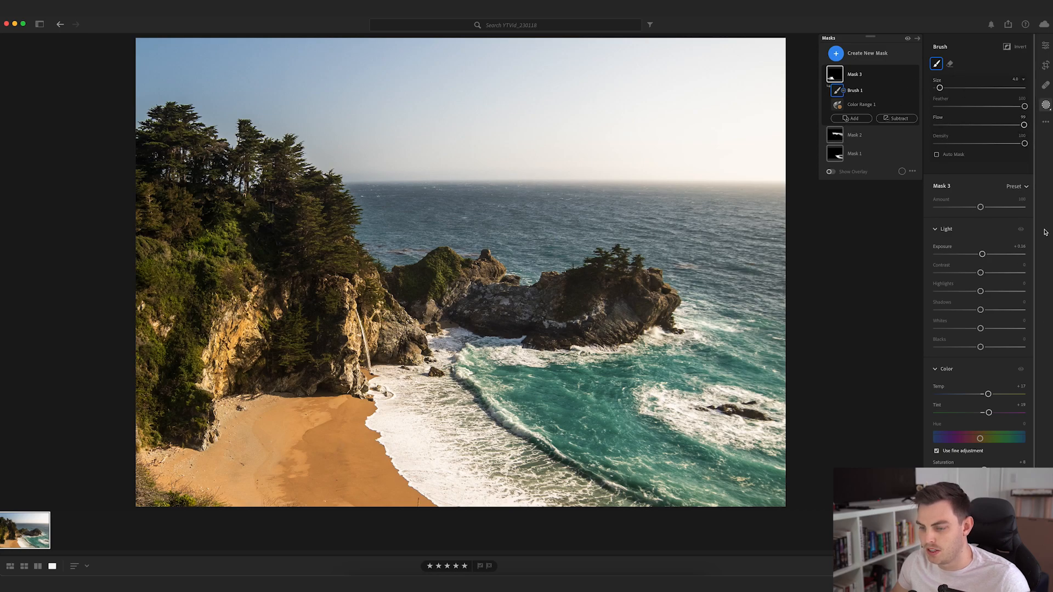
pyautogui.click(837, 73)
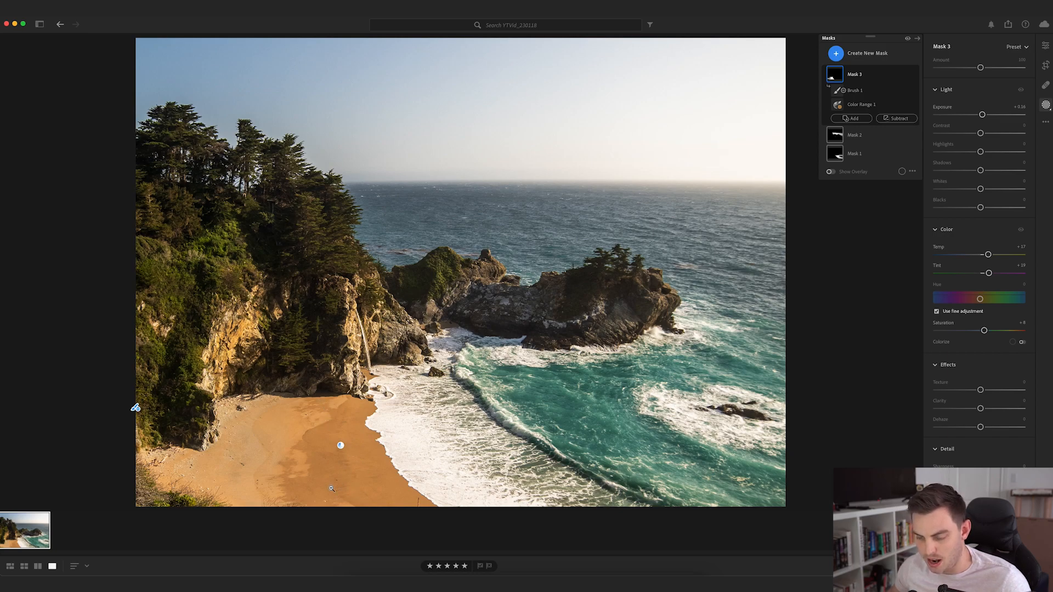
# - Create a fourth mask with a Color Range sampled from the orange rock on the cliff face
pyautogui.click(858, 54)
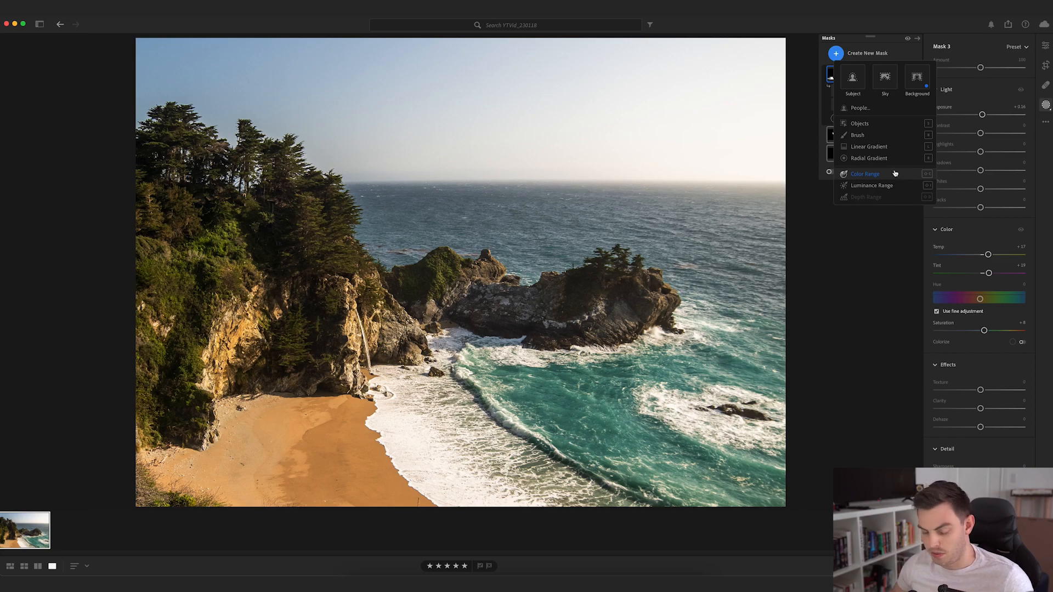
pyautogui.click(866, 174)
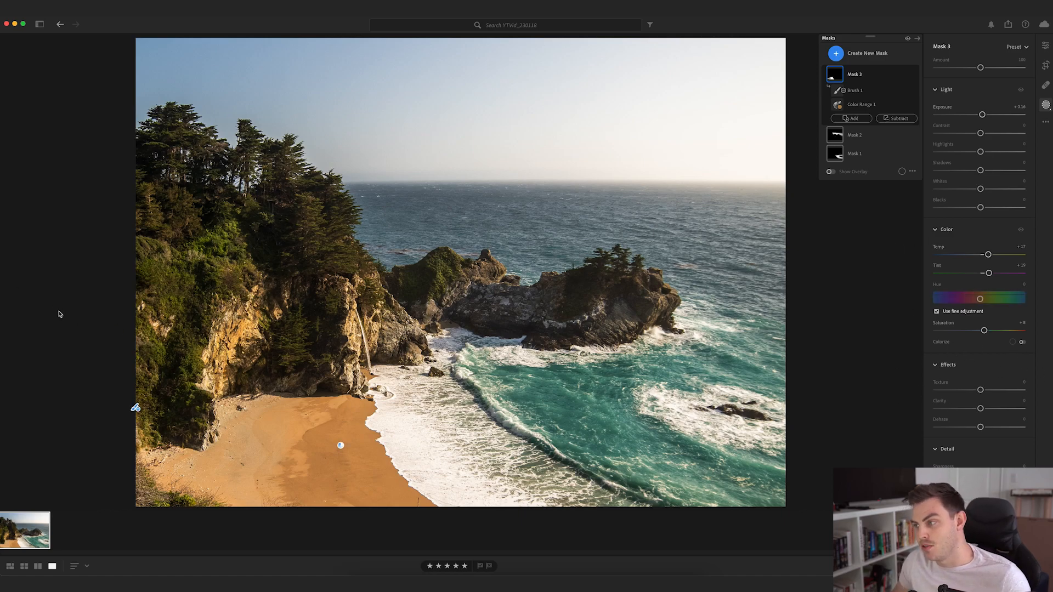
pyautogui.click(836, 54)
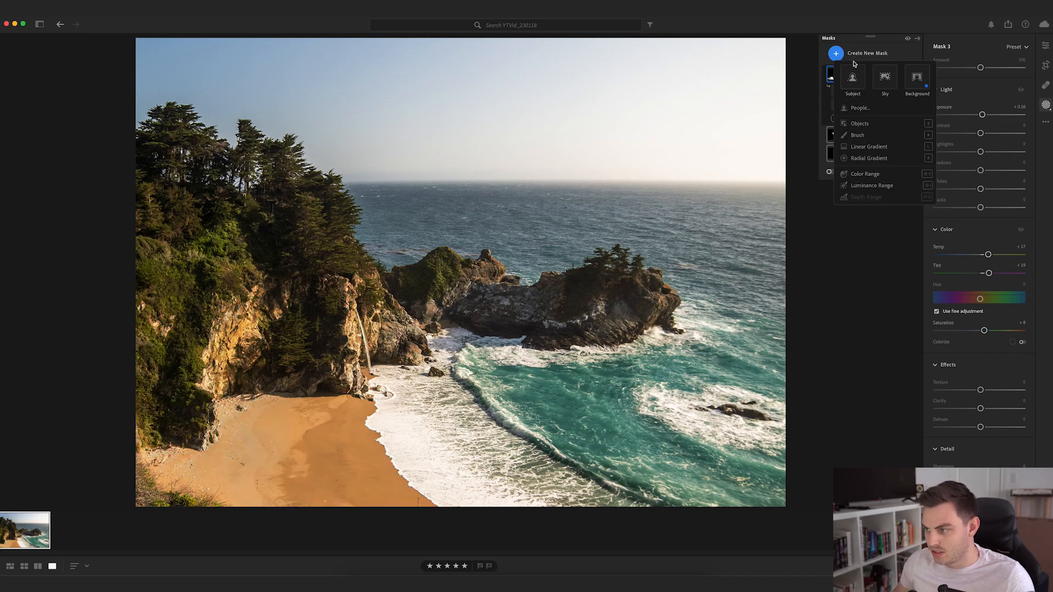
pyautogui.click(864, 174)
pyautogui.click(237, 333)
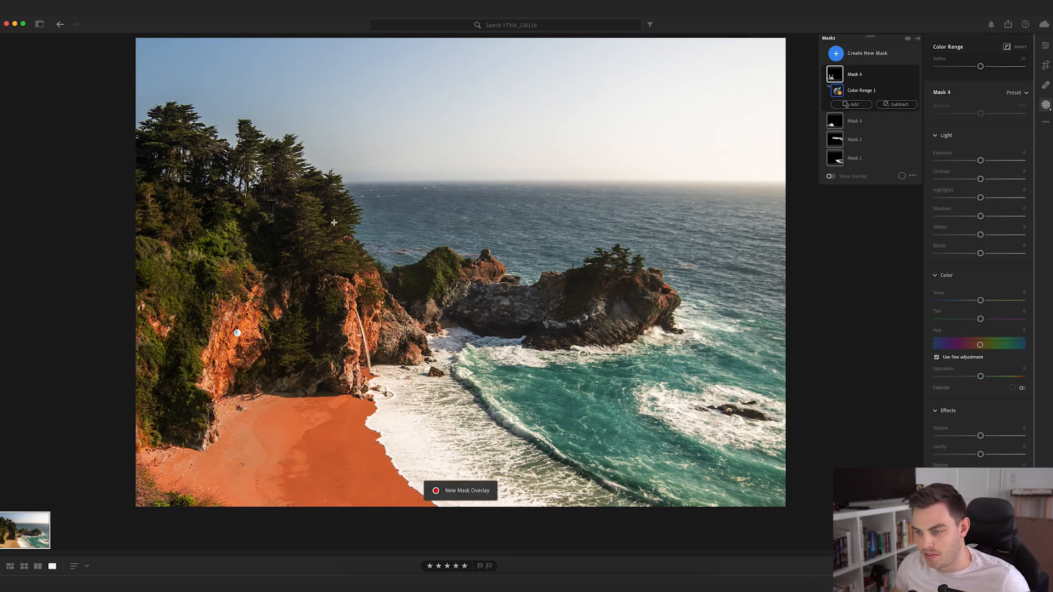
# - Subtract a brush from Mask 4 over the whole beach, varying the brush size to follow the sand's edges
pyautogui.click(892, 105)
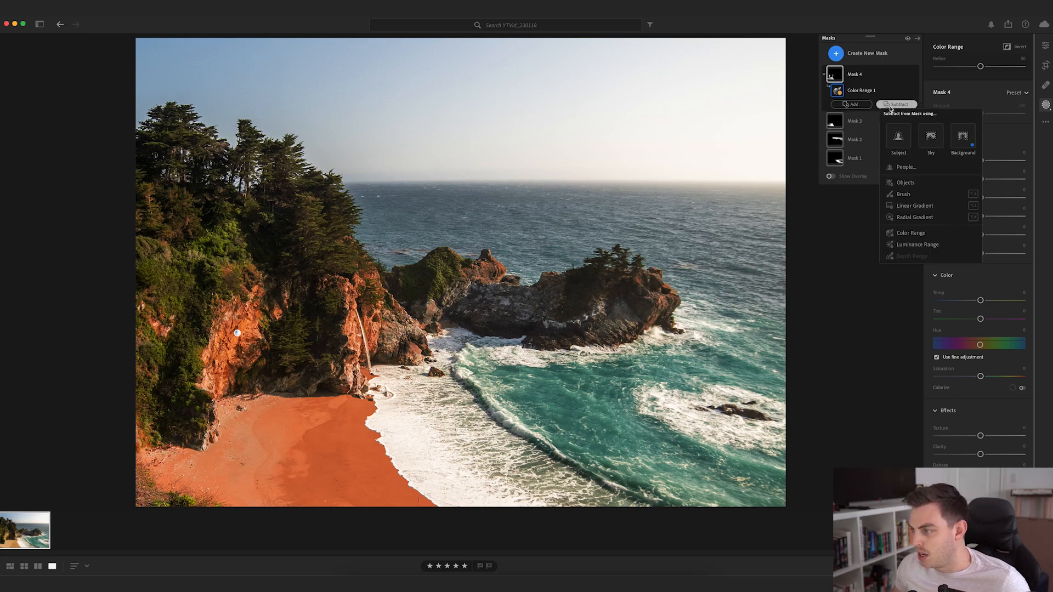
pyautogui.click(903, 195)
pyautogui.press('[')
pyautogui.press('[')
pyautogui.press('[')
pyautogui.press('[')
pyautogui.press('[')
pyautogui.press('[')
pyautogui.moveTo(368, 374)
pyautogui.mouseDown()
pyautogui.moveTo(369, 402)
pyautogui.moveTo(387, 410)
pyautogui.moveTo(302, 443)
pyautogui.moveTo(446, 496)
pyautogui.moveTo(186, 496)
pyautogui.moveTo(197, 472)
pyautogui.moveTo(145, 458)
pyautogui.mouseUp()
pyautogui.press(']')
pyautogui.press(']')
pyautogui.press(']')
pyautogui.press(']')
pyautogui.press(']')
pyautogui.press(']')
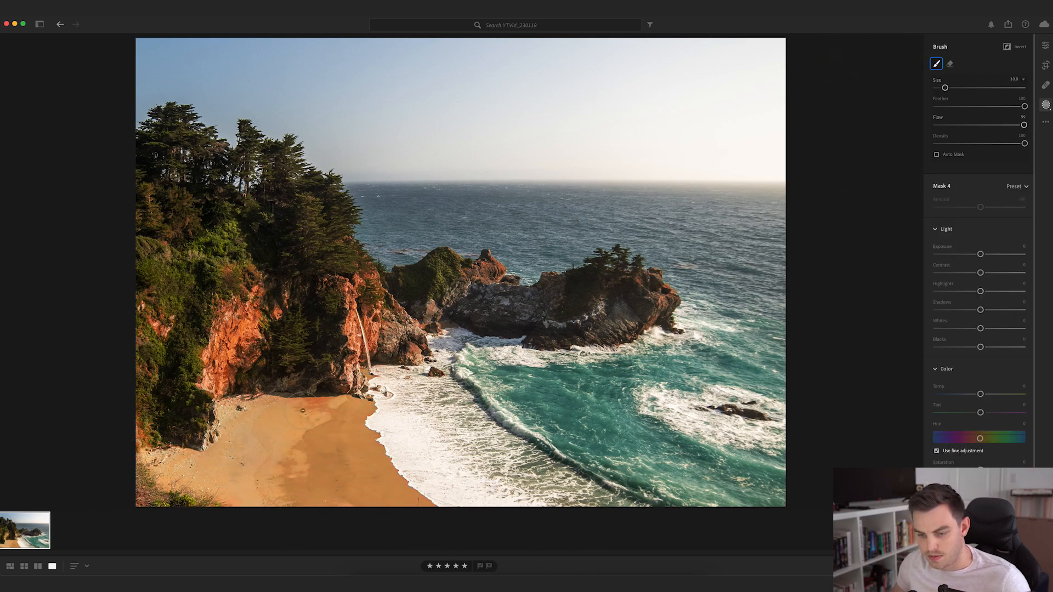
pyautogui.press('[')
pyautogui.press('[')
pyautogui.press('[')
pyautogui.press('[')
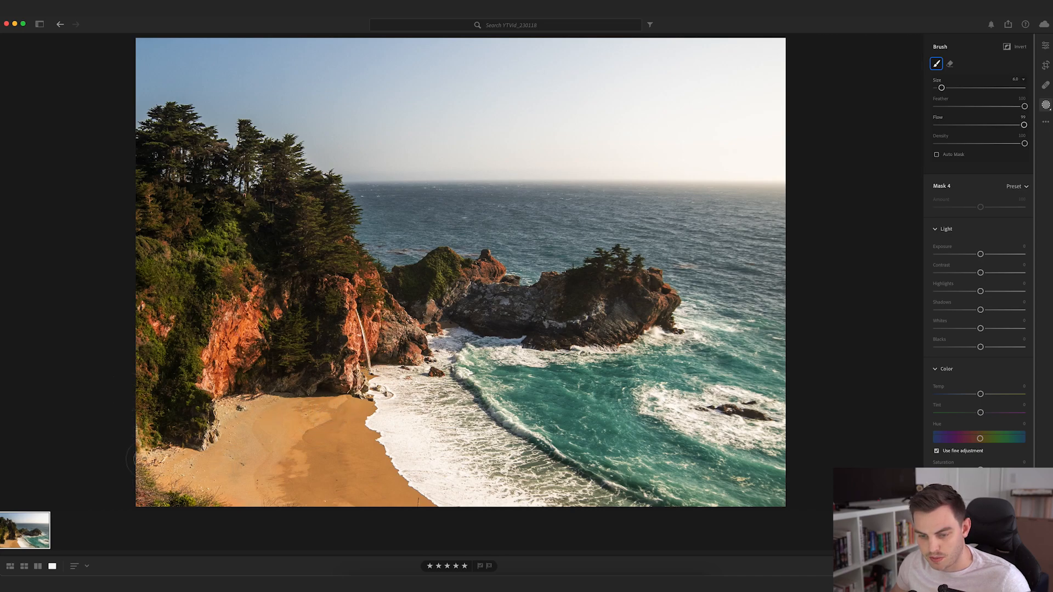
pyautogui.press(']')
pyautogui.press(']')
pyautogui.press(']')
pyautogui.press(']')
pyautogui.press(']')
pyautogui.press('[')
pyautogui.press('[')
pyautogui.press('[')
pyautogui.press('[')
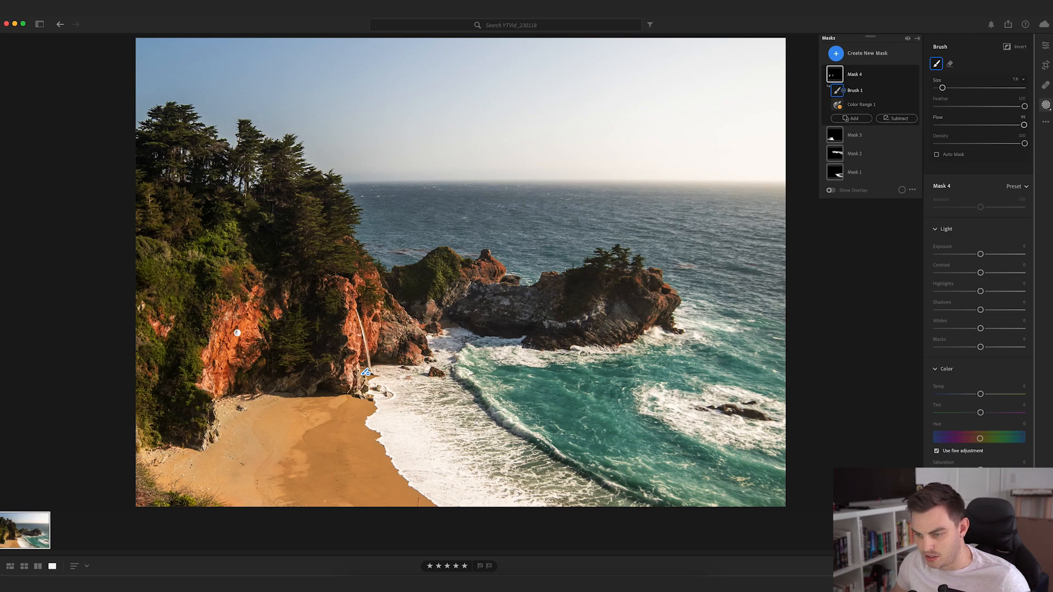
pyautogui.press('[')
pyautogui.press('[')
pyautogui.press('[')
pyautogui.press('[')
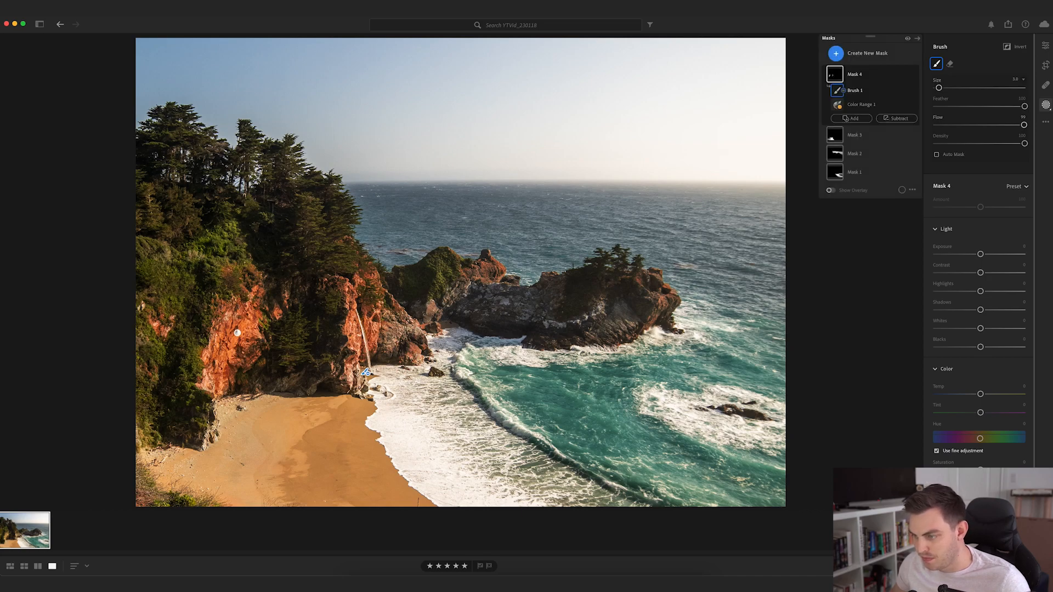
# - Set Mask 4's Exposure to −0.44 and Tint to +26 for the cliff rock, and compare with the mask off and on
pyautogui.moveTo(981, 255)
pyautogui.mouseDown()
pyautogui.moveTo(968, 256)
pyautogui.moveTo(975, 263)
pyautogui.mouseUp()
pyautogui.moveTo(981, 413)
pyautogui.mouseDown()
pyautogui.moveTo(962, 414)
pyautogui.moveTo(995, 420)
pyautogui.mouseUp()
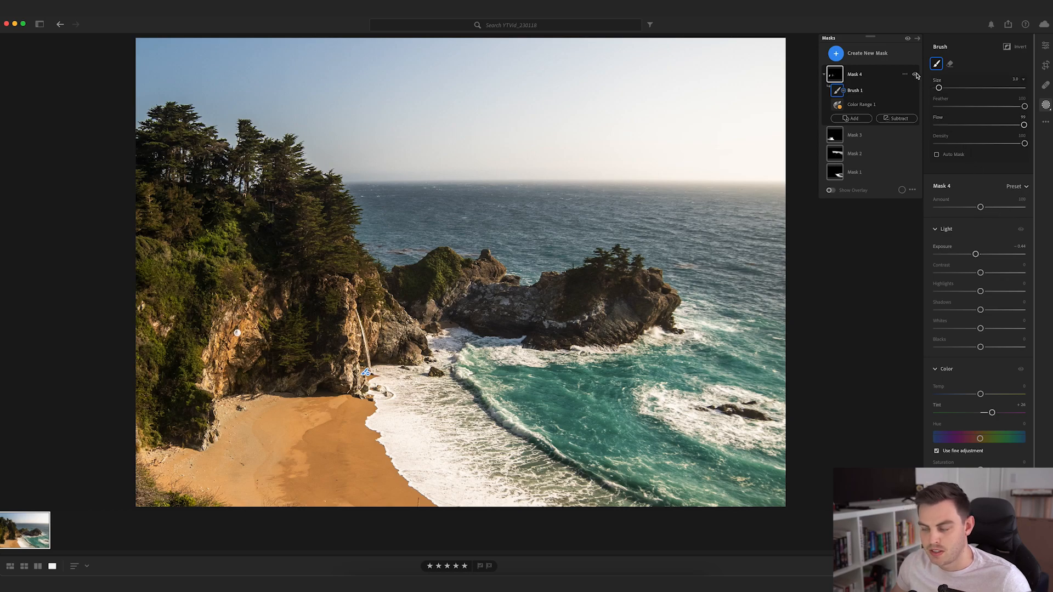
pyautogui.click(915, 75)
pyautogui.click(915, 75)
pyautogui.click(915, 74)
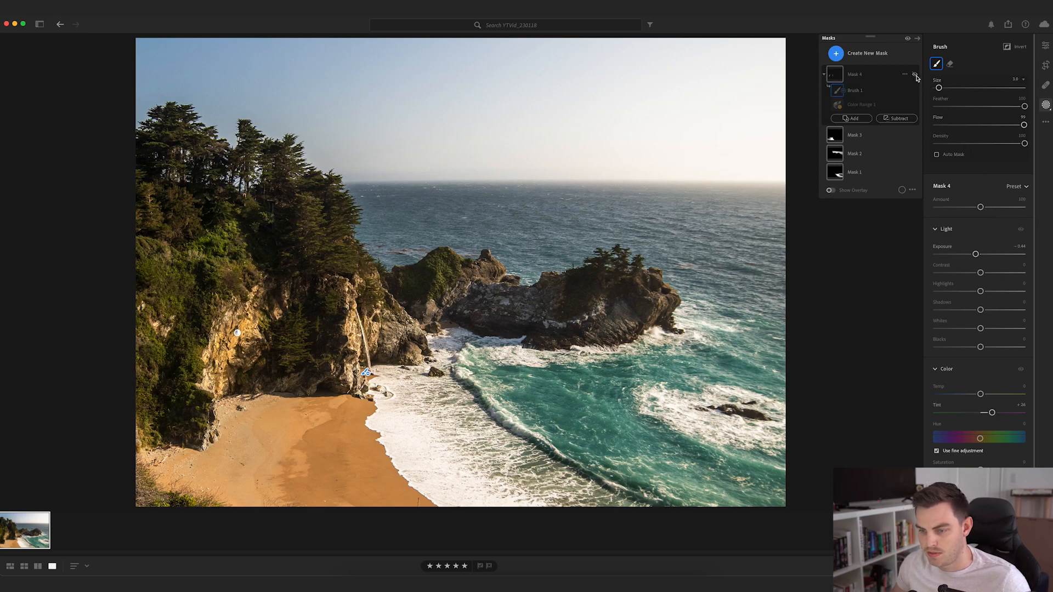
# - Compare the photo before and after by toggling the visibility of all masks together
pyautogui.click(908, 39)
pyautogui.click(908, 39)
pyautogui.click(908, 38)
pyautogui.click(908, 38)
pyautogui.click(908, 38)
pyautogui.click(908, 39)
pyautogui.click(908, 39)
pyautogui.click(908, 39)
pyautogui.click(908, 38)
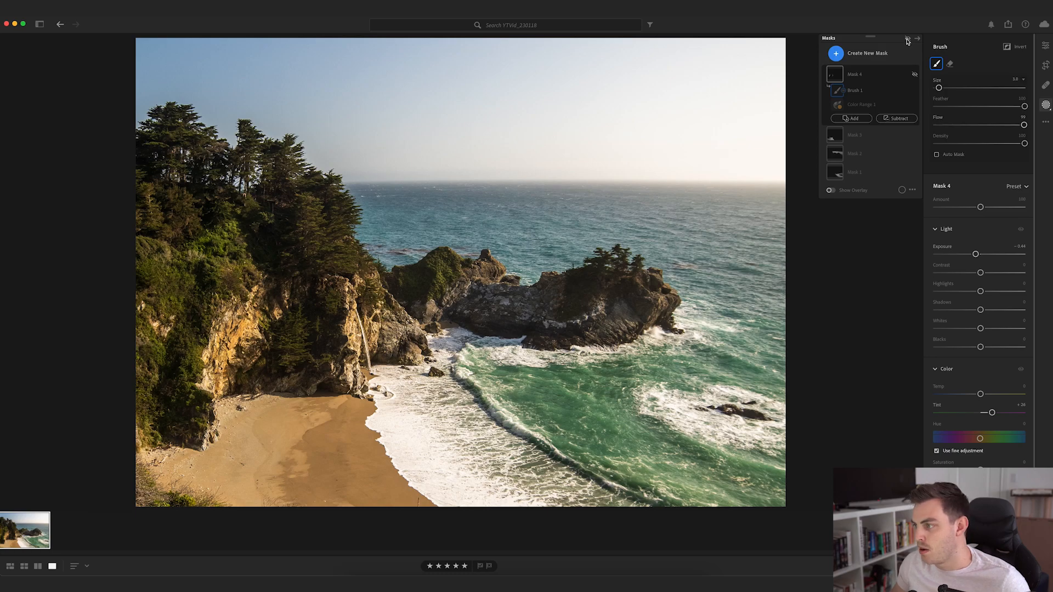
pyautogui.click(908, 39)
pyautogui.click(908, 39)
pyautogui.click(908, 39)
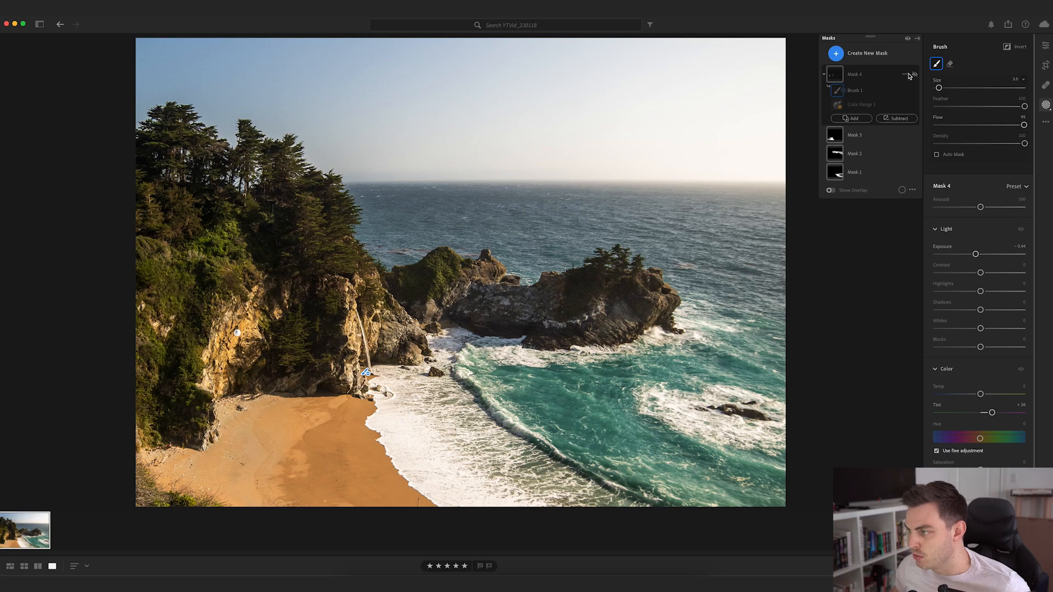
# - Turn Mask 4 back on and create a fifth mask with automatic Sky selection
pyautogui.click(915, 74)
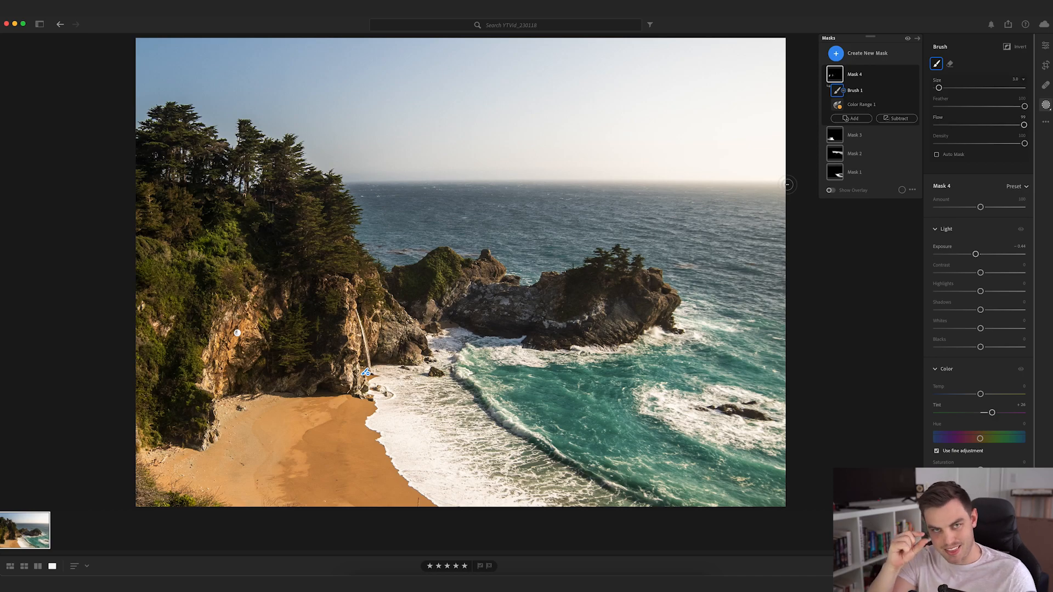
pyautogui.click(858, 53)
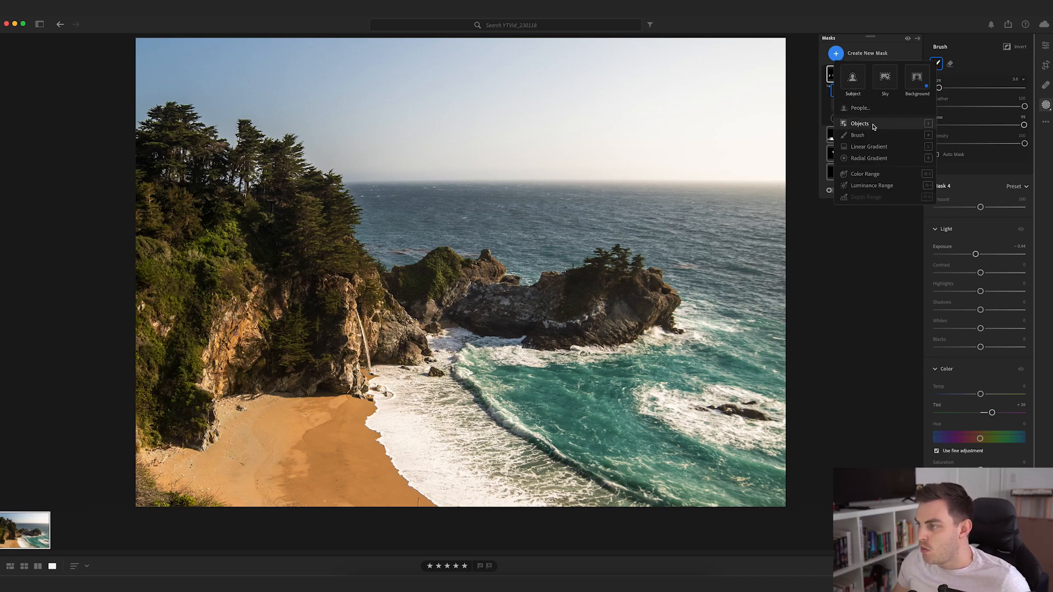
pyautogui.click(885, 80)
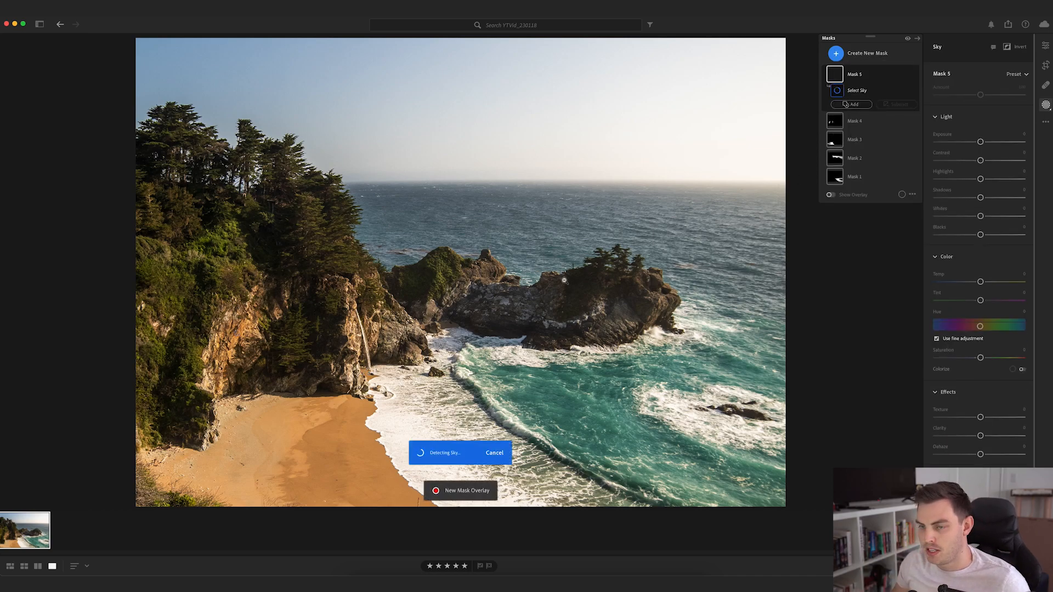
# - Subtract a narrow horizontal linear gradient from Mask 5 along the horizon so the ocean is excluded from the sky mask
pyautogui.click(897, 105)
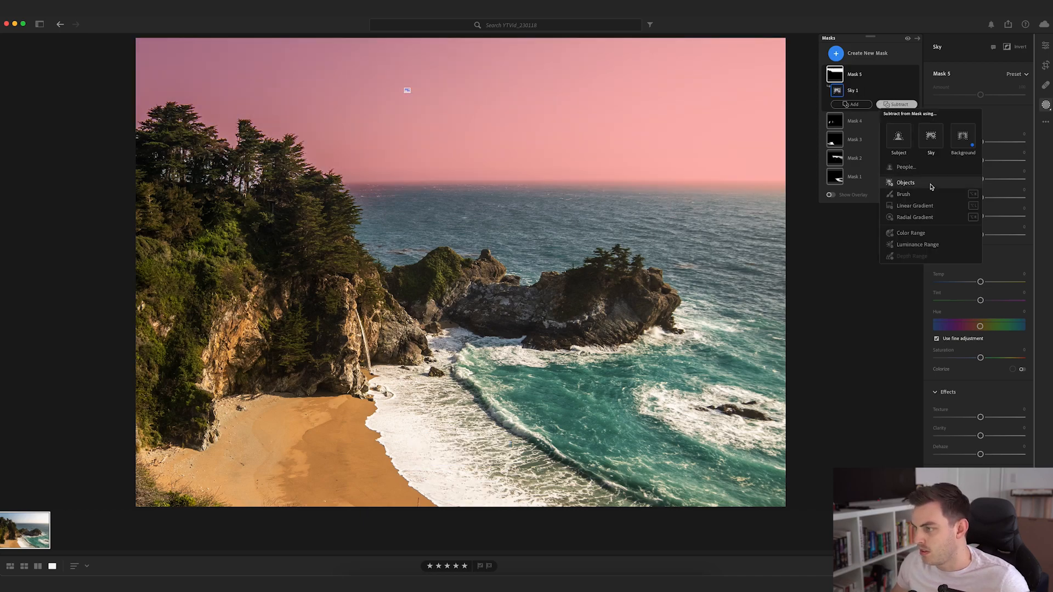
pyautogui.click(922, 206)
pyautogui.moveTo(589, 179); pyautogui.dragTo(592, 185)
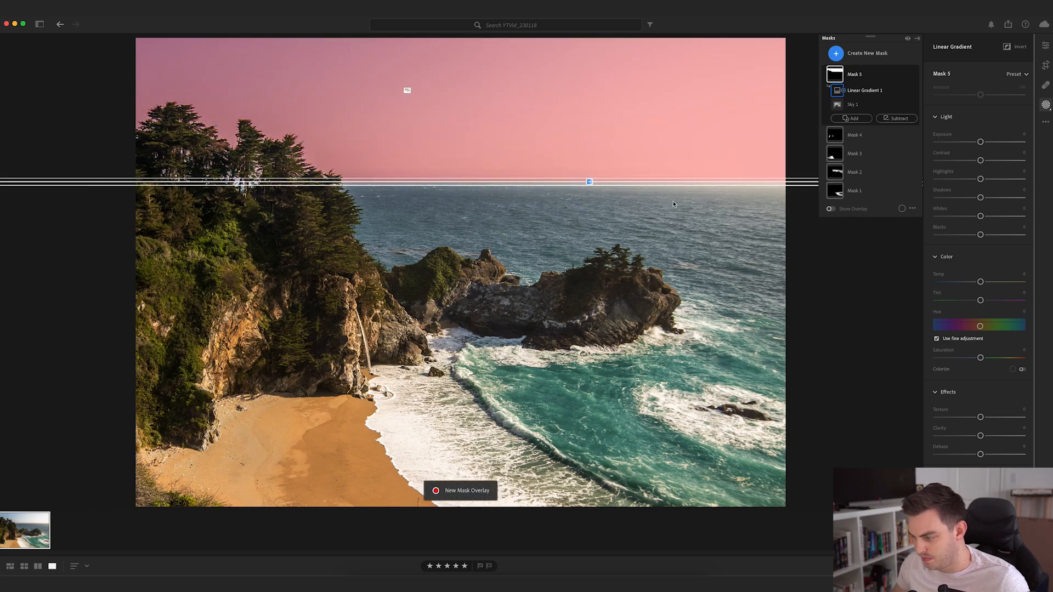
# - Set Mask 5's Tint to −17, Temp to +6 and Saturation to +8, and lower its Exposure slightly for the sky
pyautogui.moveTo(980, 141); pyautogui.dragTo(975, 146)
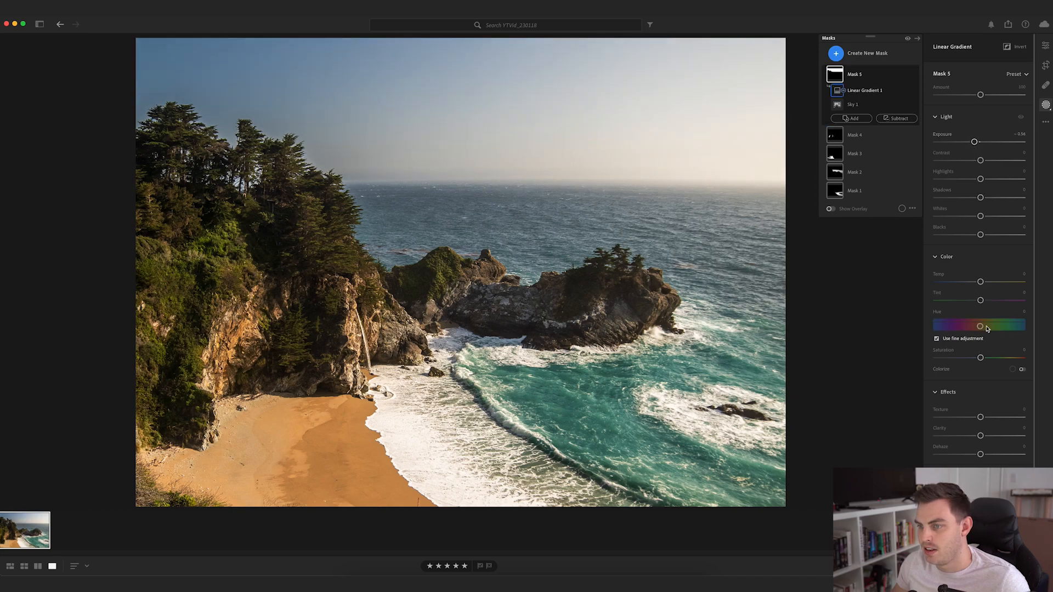
pyautogui.moveTo(980, 302)
pyautogui.mouseDown()
pyautogui.moveTo(966, 301)
pyautogui.moveTo(977, 303)
pyautogui.mouseUp()
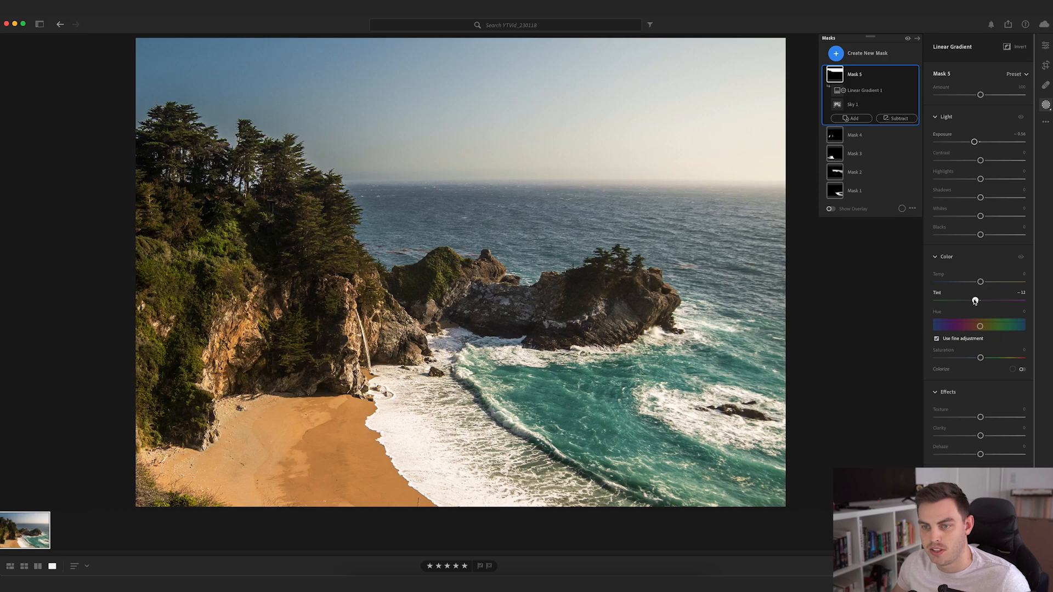
pyautogui.moveTo(980, 282); pyautogui.dragTo(985, 282)
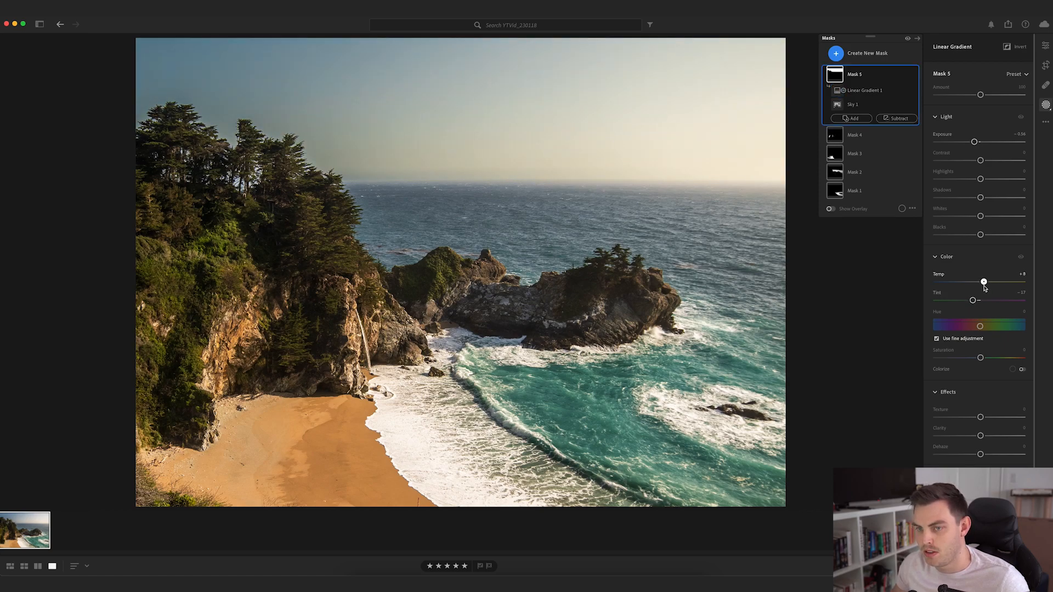
pyautogui.moveTo(980, 357)
pyautogui.mouseDown()
pyautogui.moveTo(1012, 358)
pyautogui.moveTo(984, 357)
pyautogui.mouseUp()
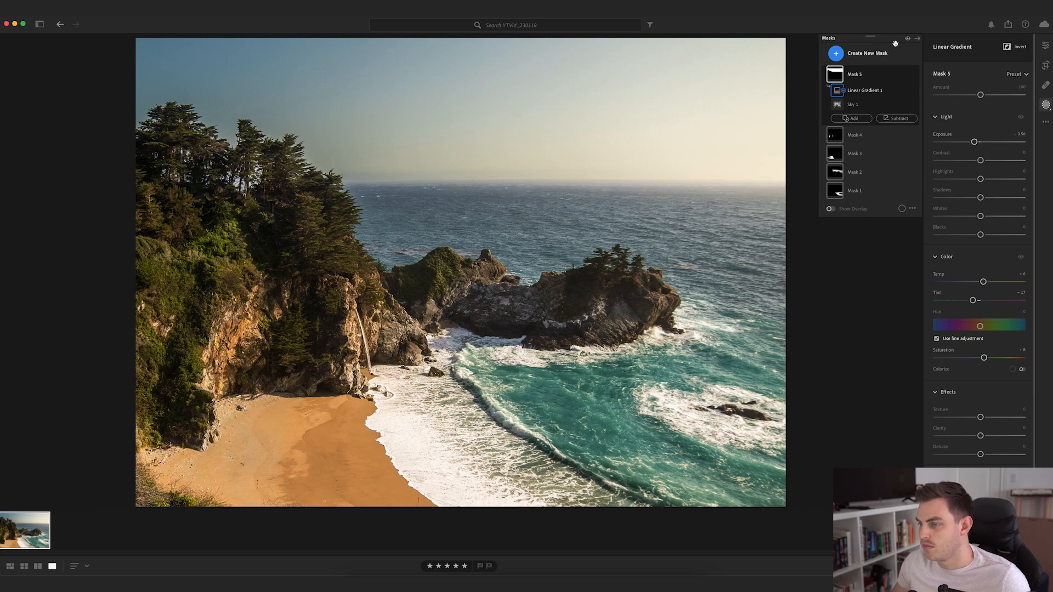
pyautogui.moveTo(974, 141); pyautogui.dragTo(979, 144)
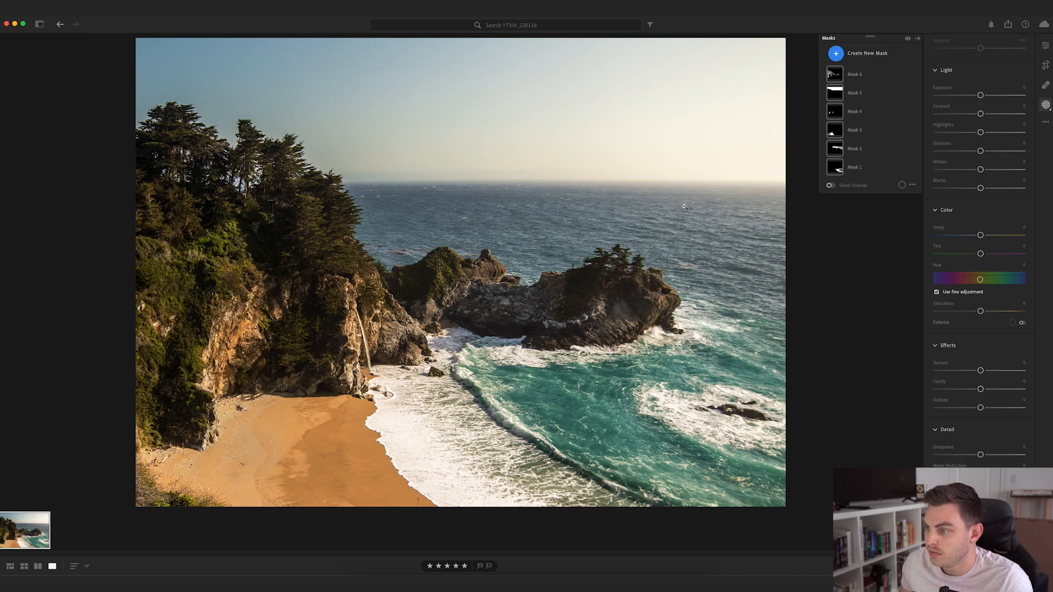
# - Set the green Hue to −20 in the photo's global Color Mixer
pyautogui.click(1046, 45)
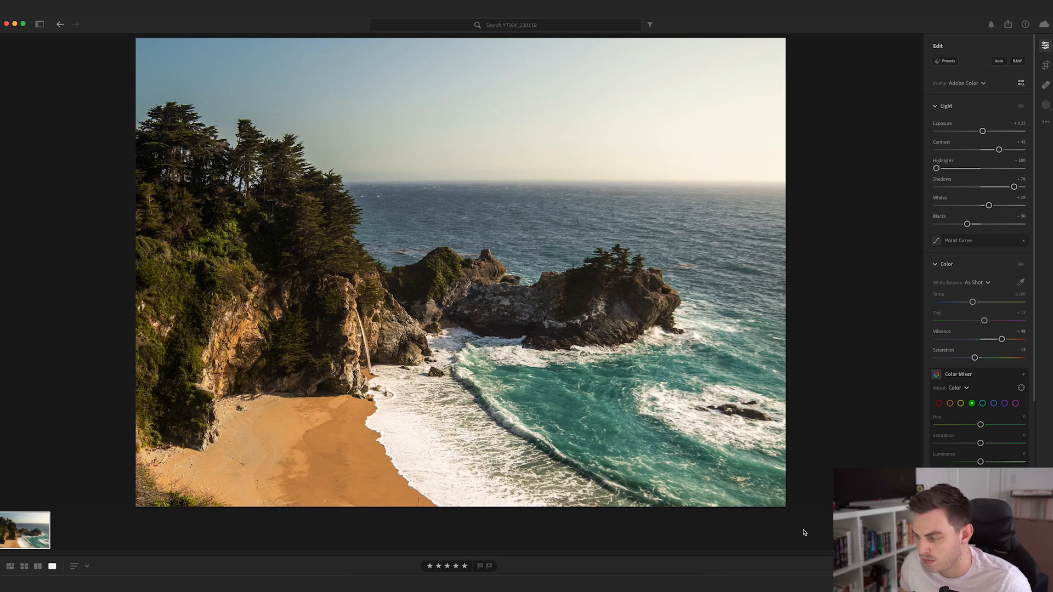
pyautogui.click(994, 404)
pyautogui.moveTo(980, 424)
pyautogui.mouseDown()
pyautogui.moveTo(929, 426)
pyautogui.moveTo(1015, 426)
pyautogui.moveTo(898, 423)
pyautogui.moveTo(1009, 425)
pyautogui.moveTo(949, 426)
pyautogui.moveTo(981, 422)
pyautogui.moveTo(956, 428)
pyautogui.moveTo(987, 434)
pyautogui.moveTo(960, 435)
pyautogui.moveTo(971, 429)
pyautogui.mouseUp()
pyautogui.click(983, 404)
pyautogui.click(972, 403)
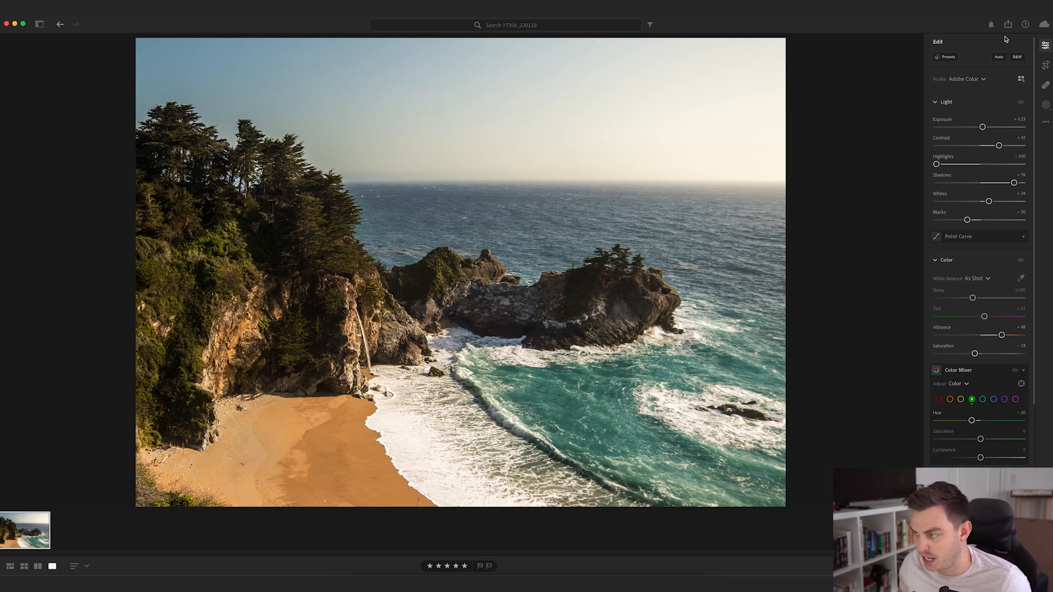
# - Show the Color Grading wheels and look over the global light and colour adjustments
pyautogui.click(1046, 106)
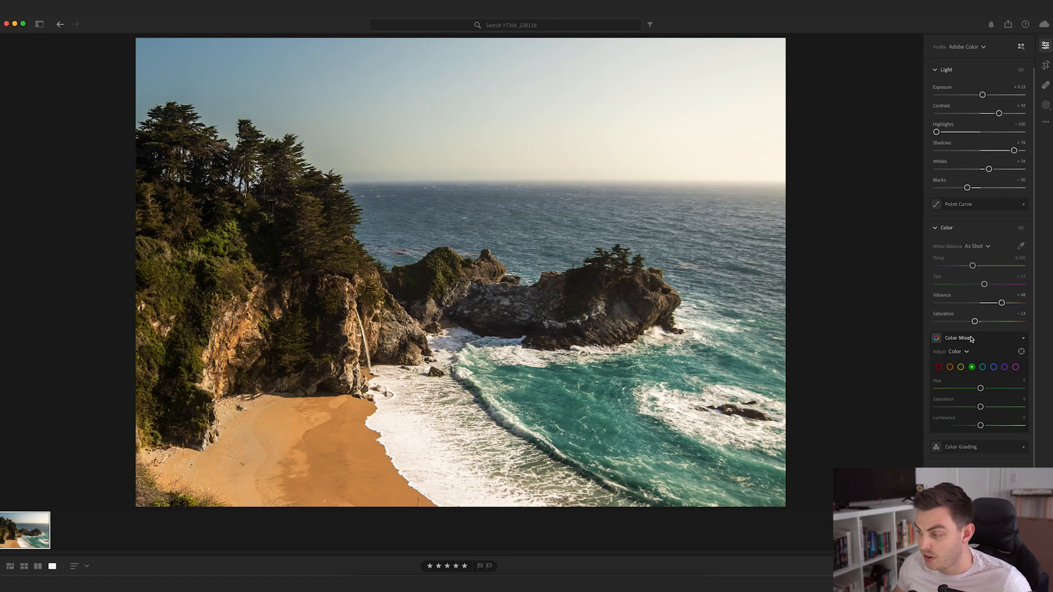
pyautogui.click(961, 447)
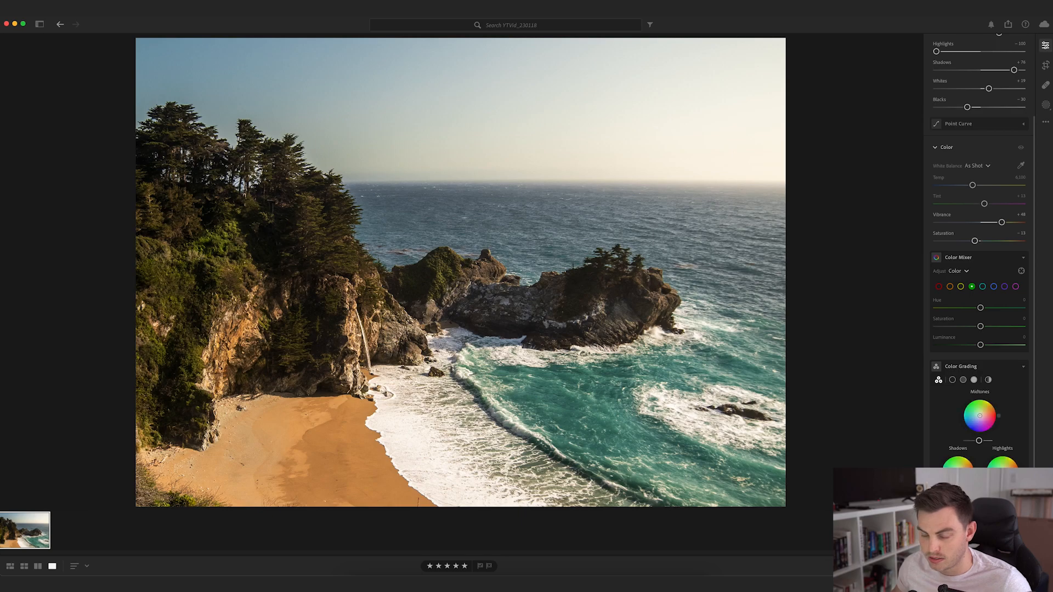
pyautogui.scroll(3, 979, 384)
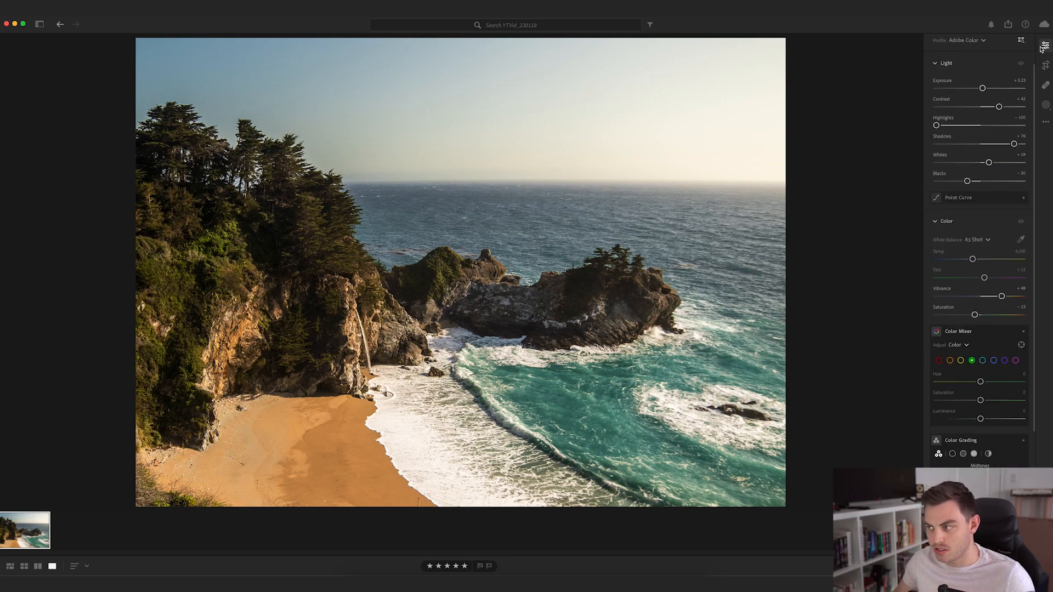
pyautogui.scroll(-5, 985, 81)
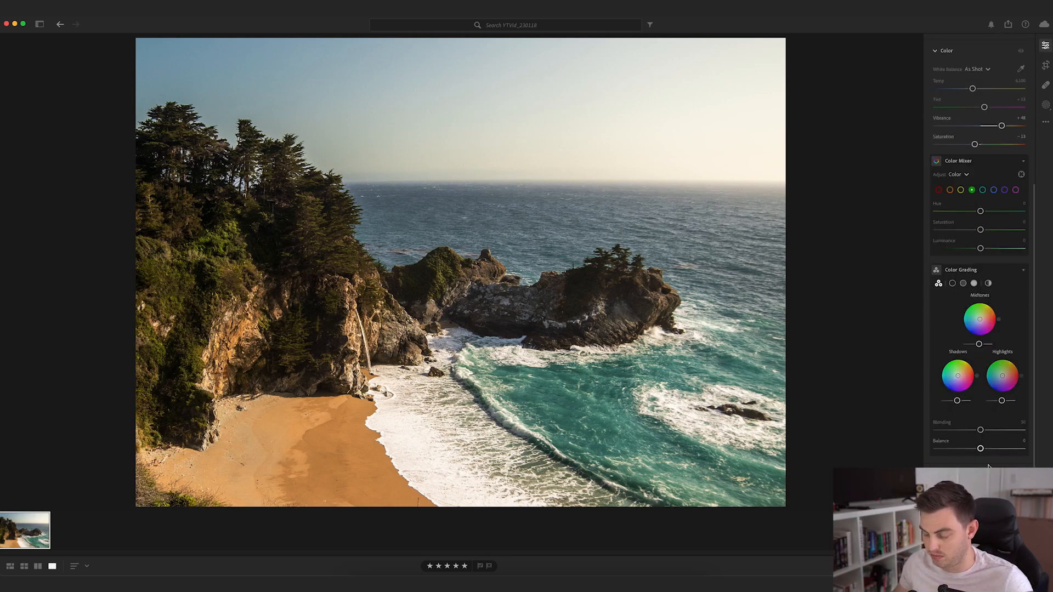
pyautogui.click(1046, 104)
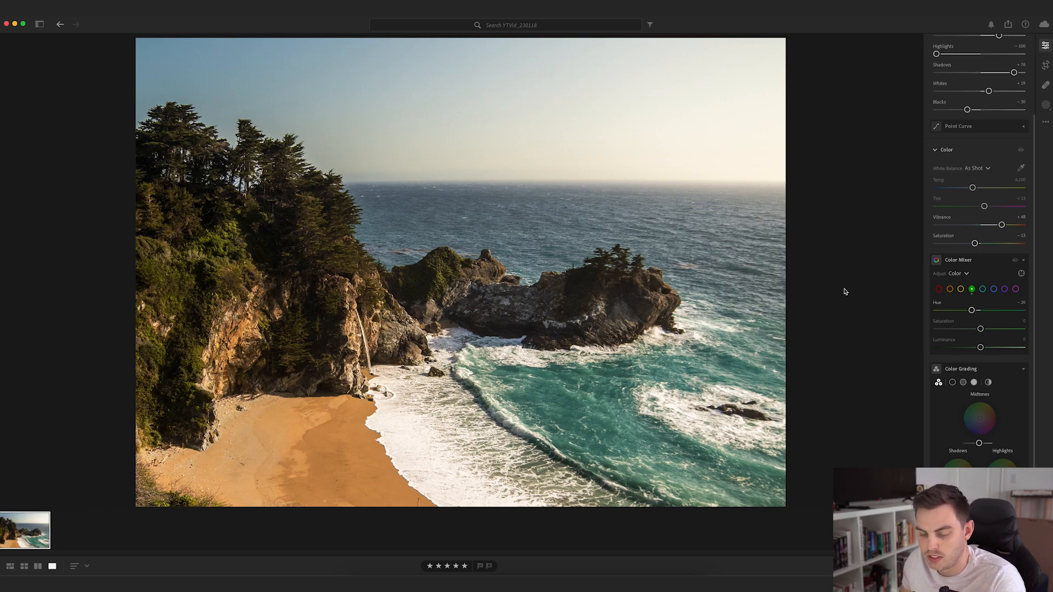
# - Compare the edited photo with the original, and bring up the masks to check the area Mask 1 covers
pyautogui.press('\\')
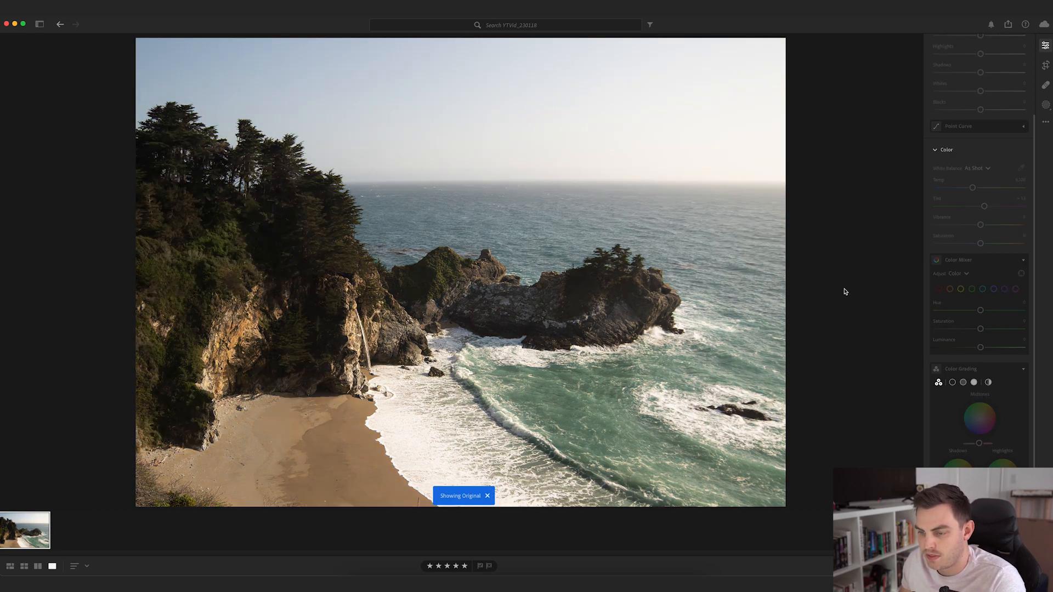
pyautogui.press('\\')
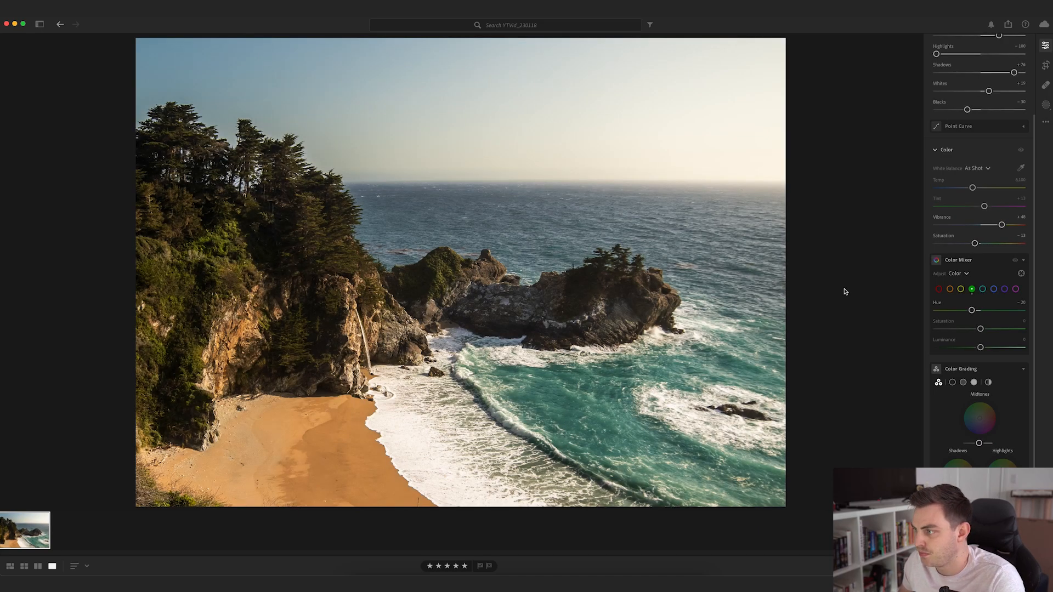
pyautogui.click(1046, 104)
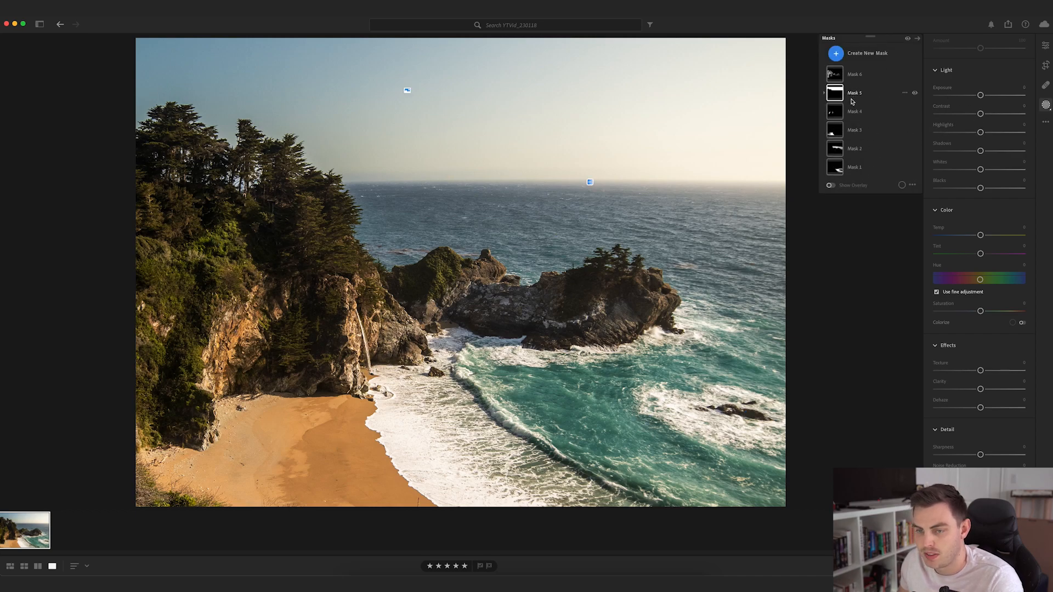
pyautogui.moveTo(837, 174)
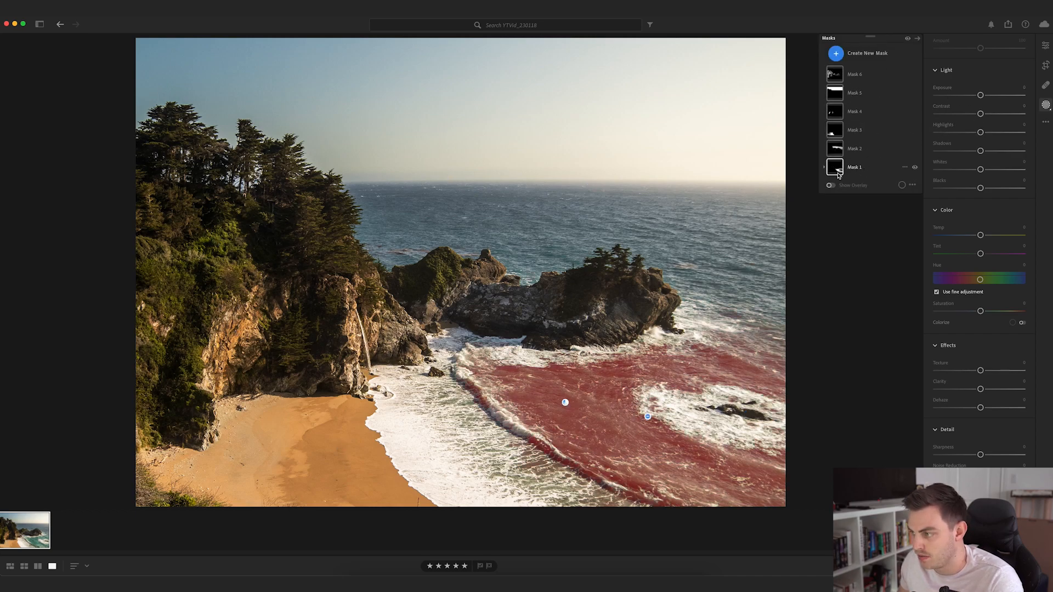